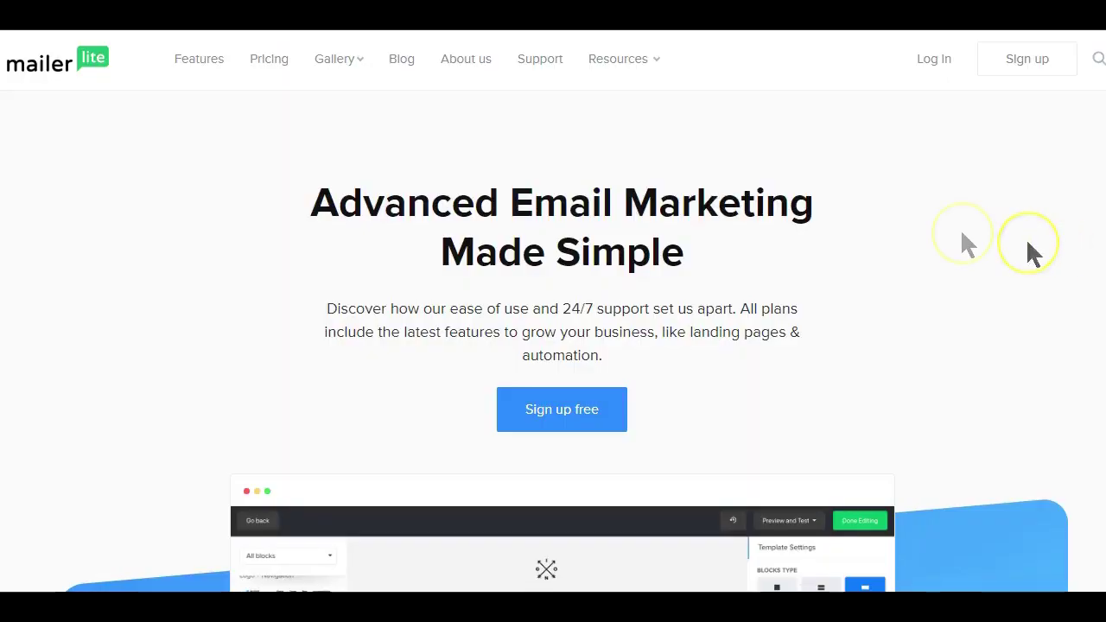
- Open MailerLite's Pricing page and scroll down to the plans table
scroll(951, 221, down, 5)
scroll(959, 235, down, 6)
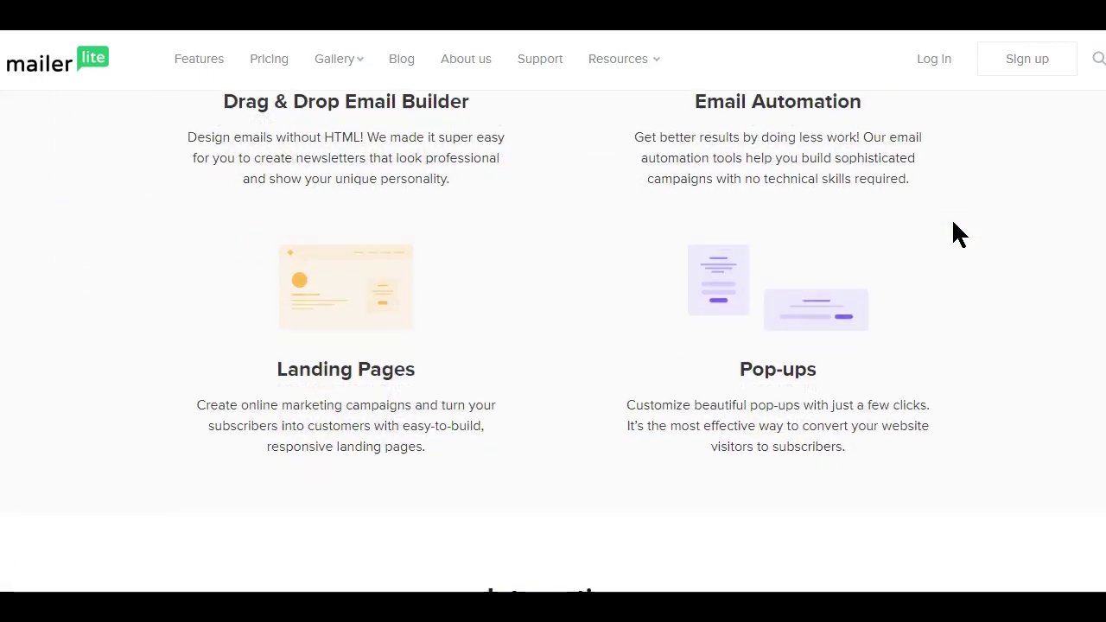
scroll(692, 178, down, 3)
scroll(693, 180, down, 3)
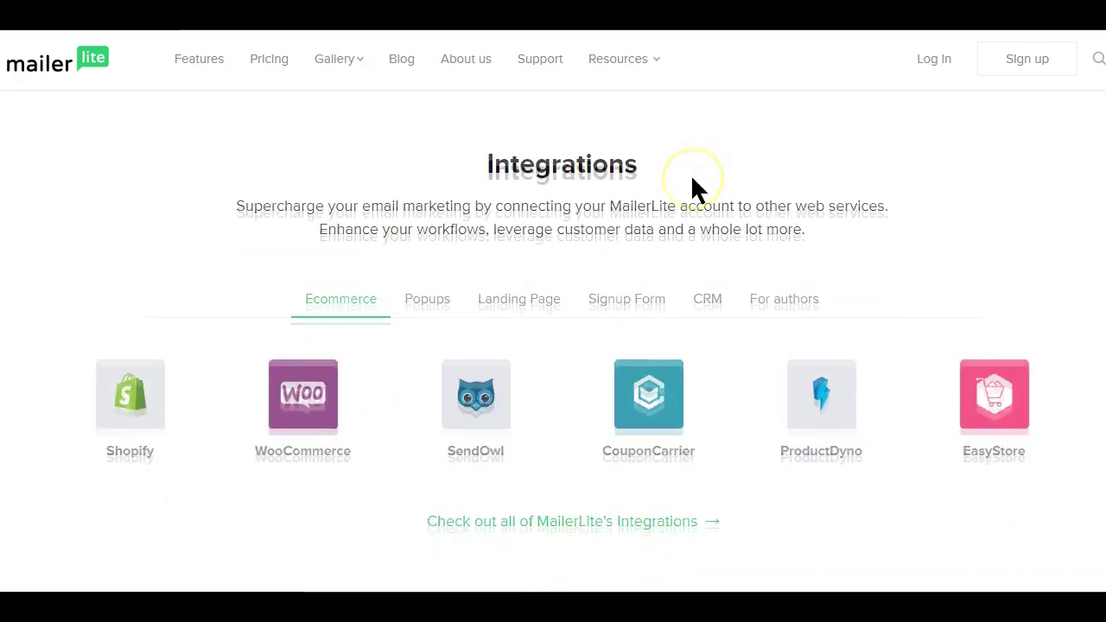
scroll(693, 179, down, 3)
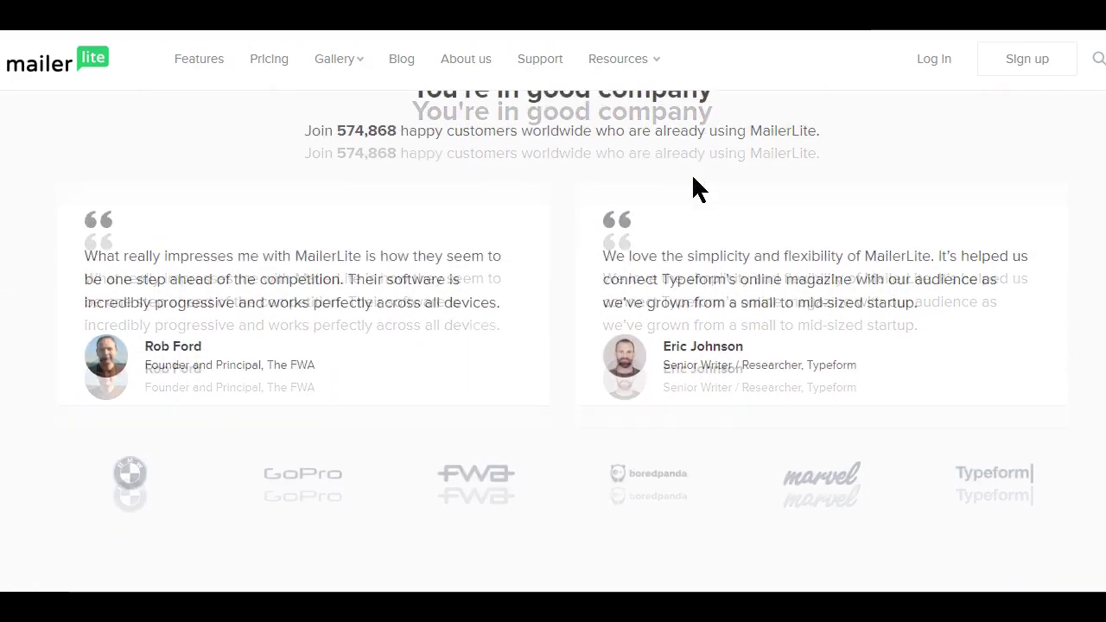
scroll(691, 173, up, 10)
scroll(694, 179, up, 10)
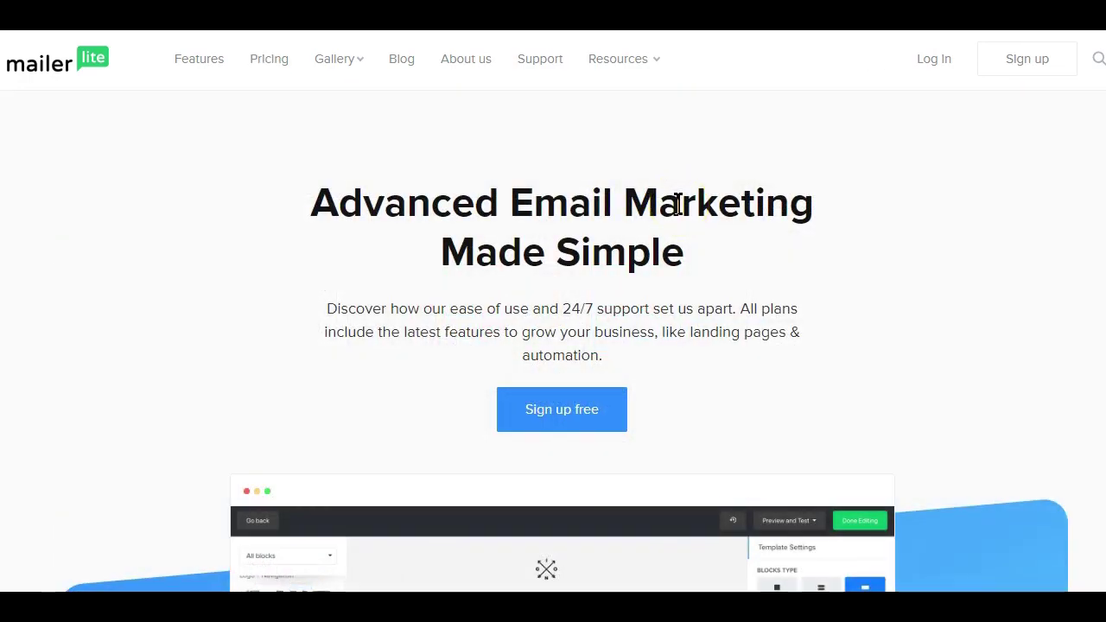
click(284, 74)
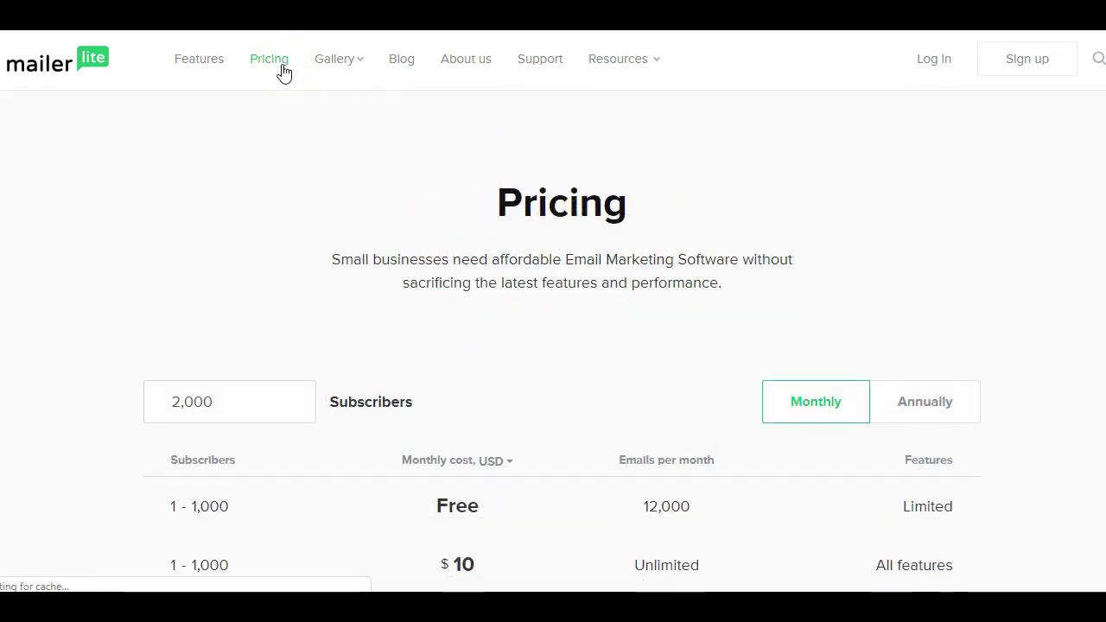
scroll(749, 184, down, 1)
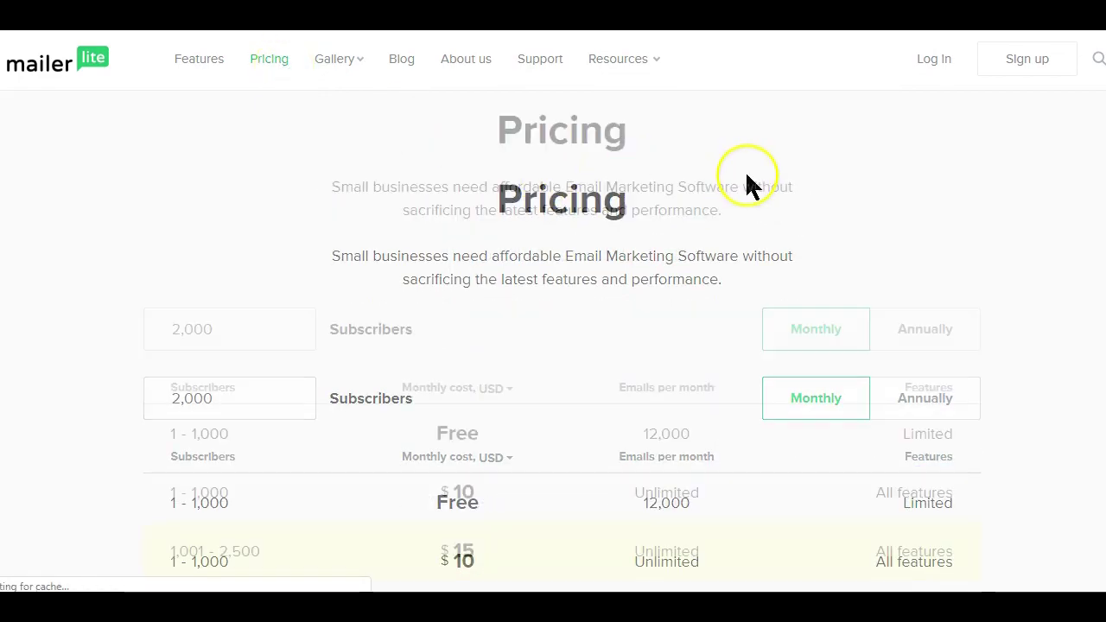
scroll(747, 177, down, 2)
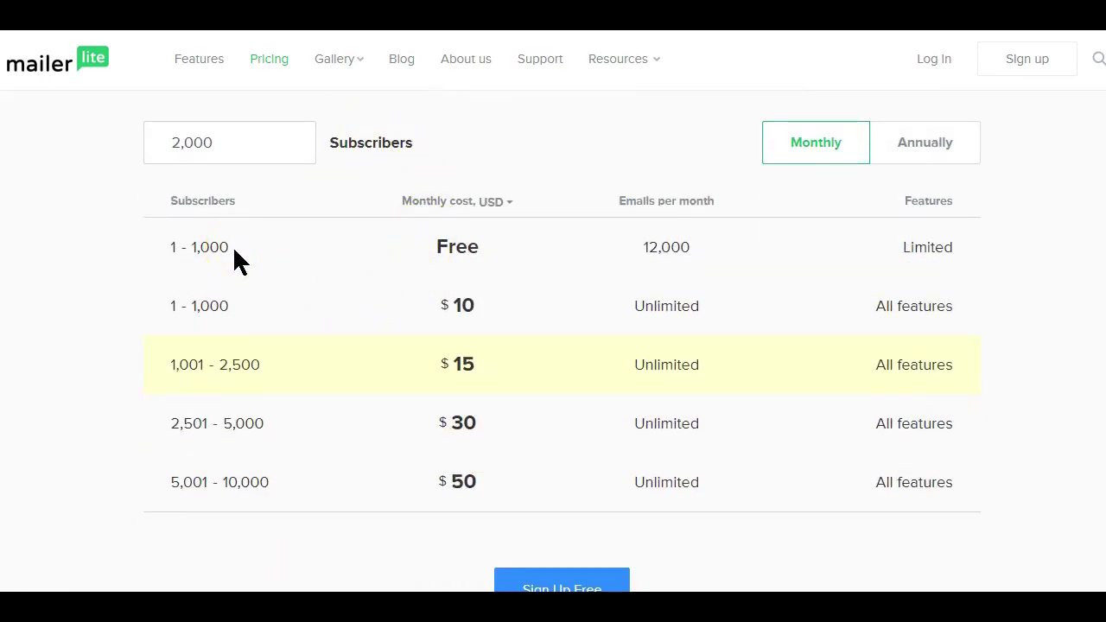
- Highlight the Free plan's 1,000-subscriber limit and its Free price in the table
drag(235, 251, 191, 250)
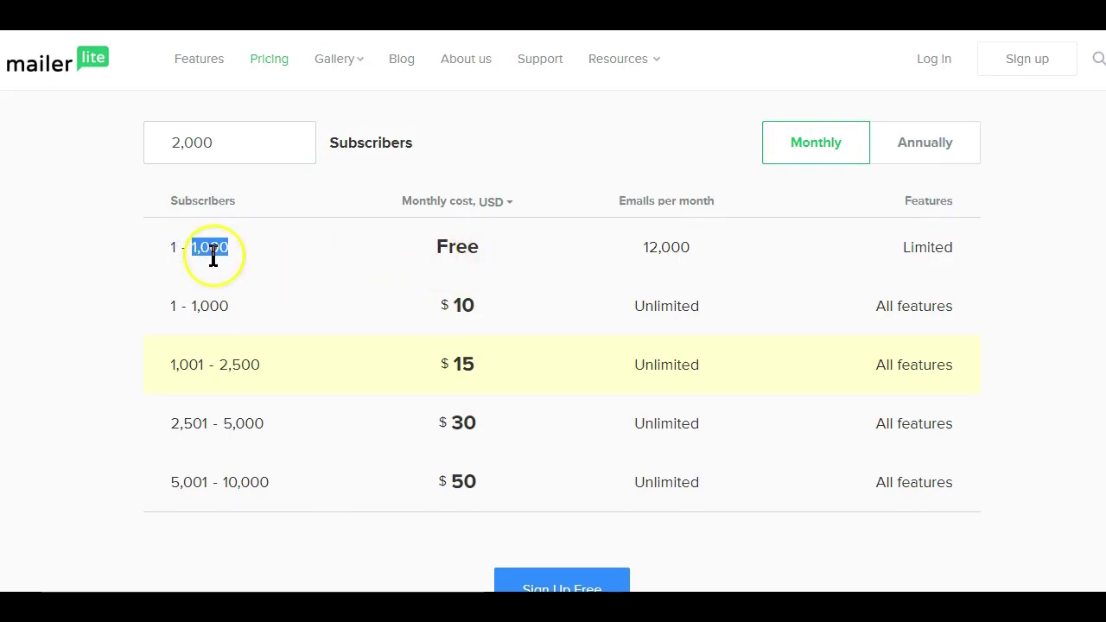
scroll(259, 272, up, 1)
scroll(256, 269, up, 2)
scroll(257, 269, down, 2)
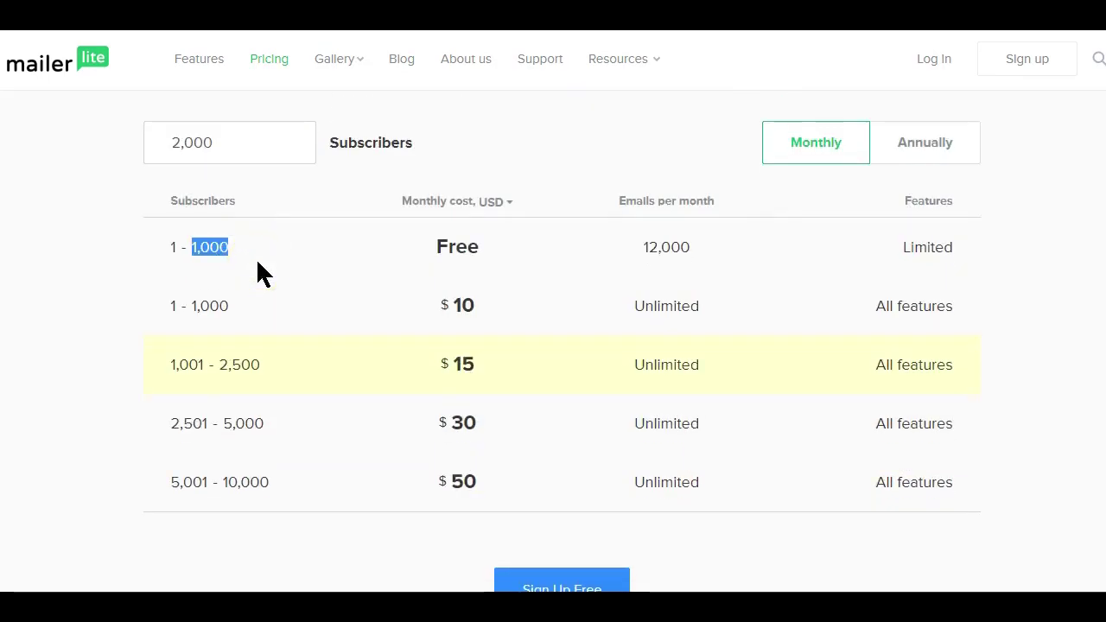
scroll(472, 207, up, 3)
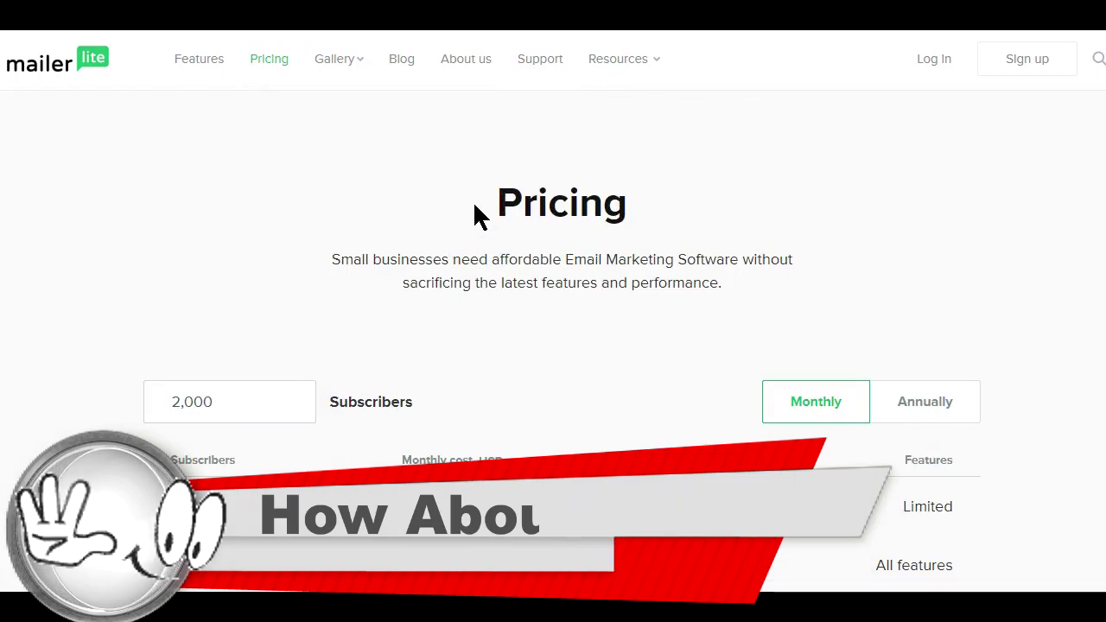
scroll(479, 216, down, 1)
click(467, 338)
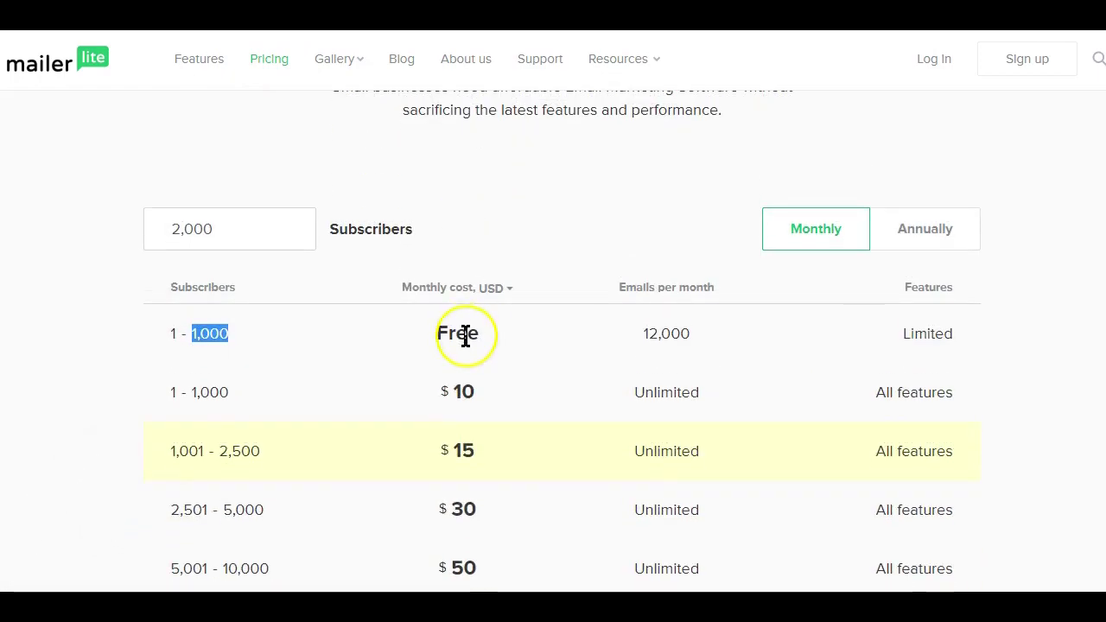
drag(439, 336, 479, 332)
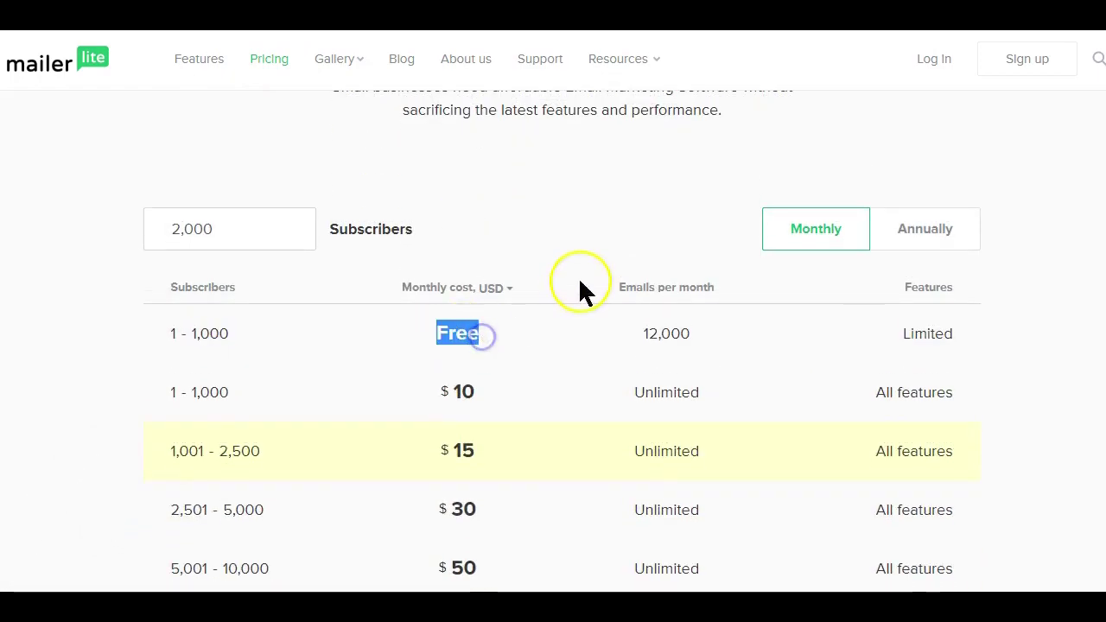
scroll(578, 277, up, 2)
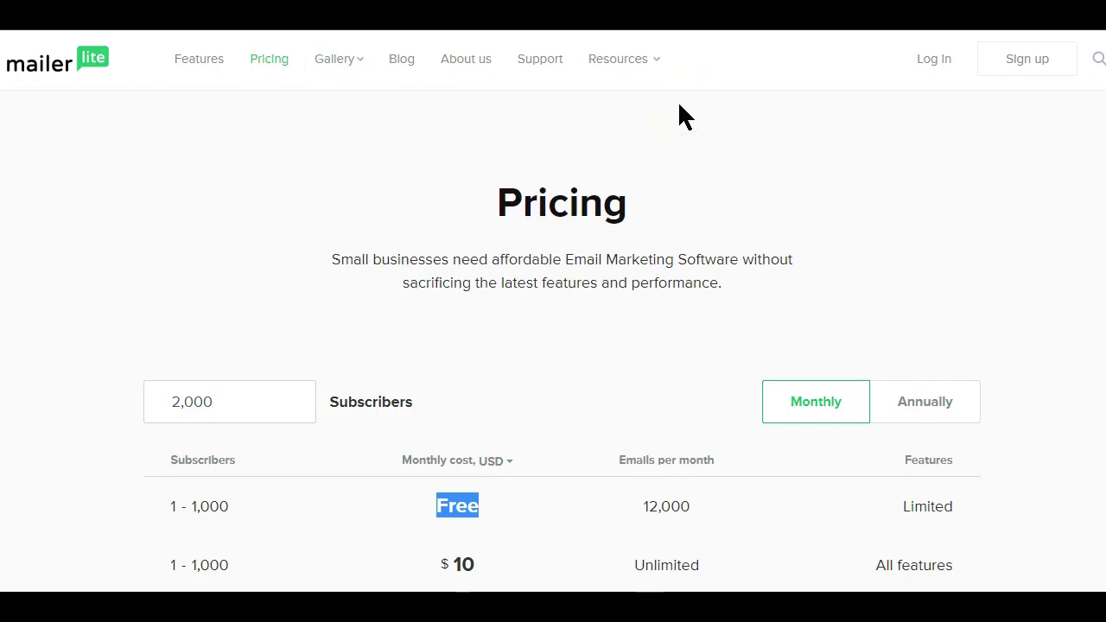
click(928, 62)
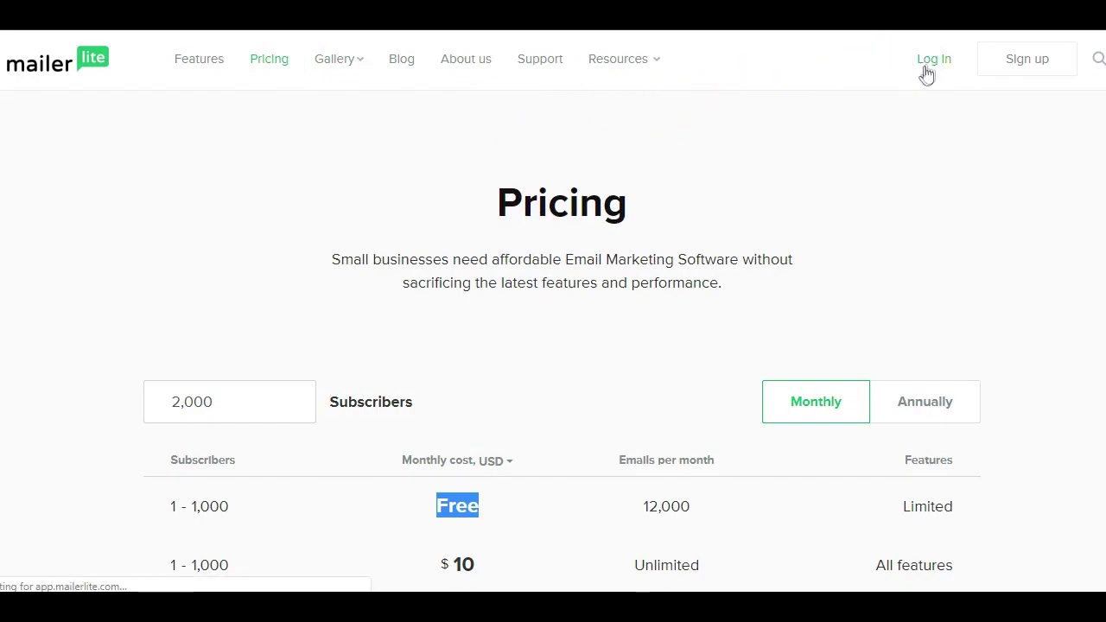
- Log into the MailerLite account and show the Embedded Forms tab under Forms
click(890, 114)
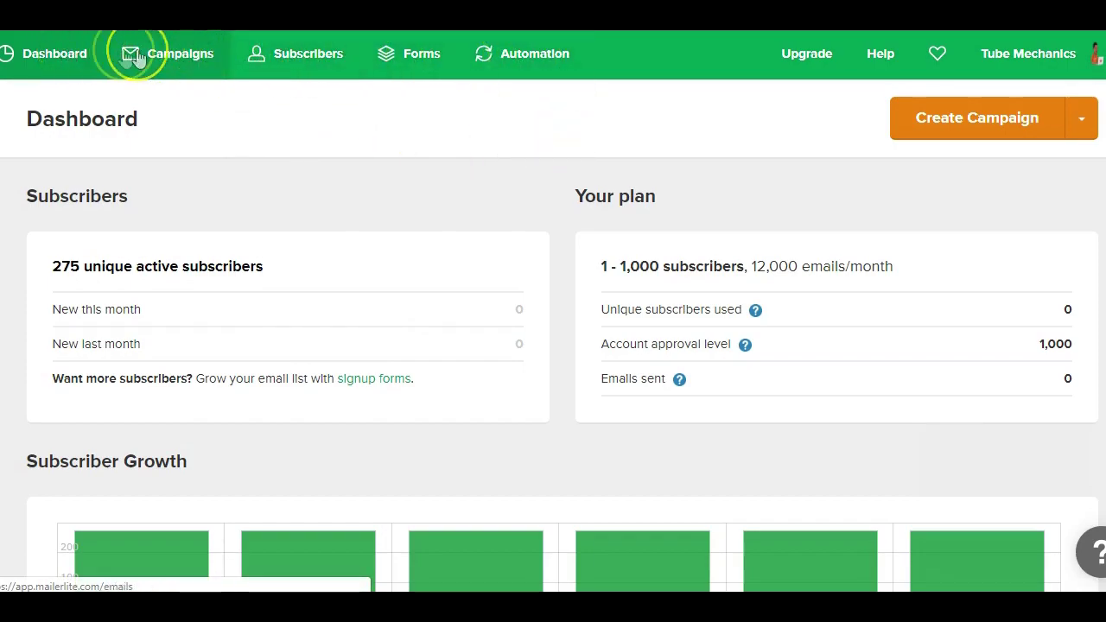
click(423, 74)
click(424, 166)
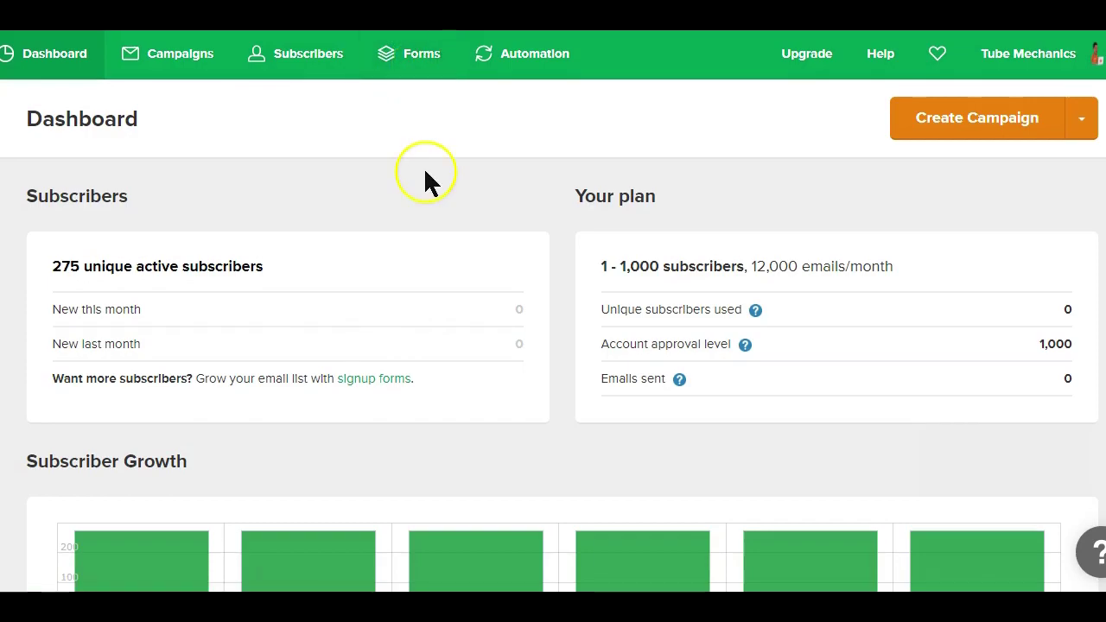
click(422, 66)
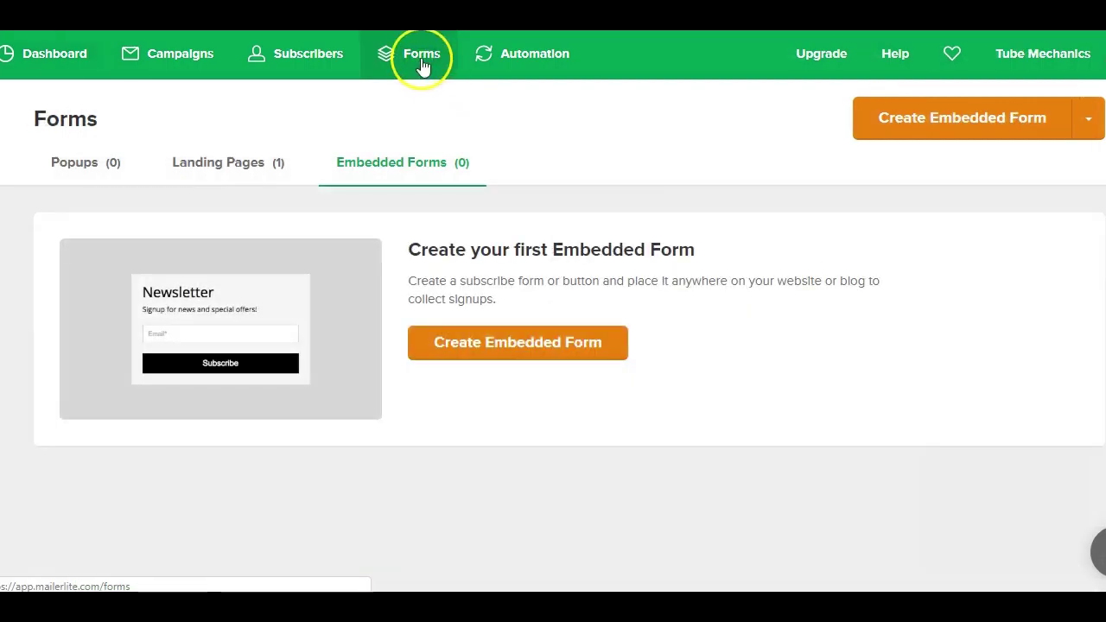
click(415, 166)
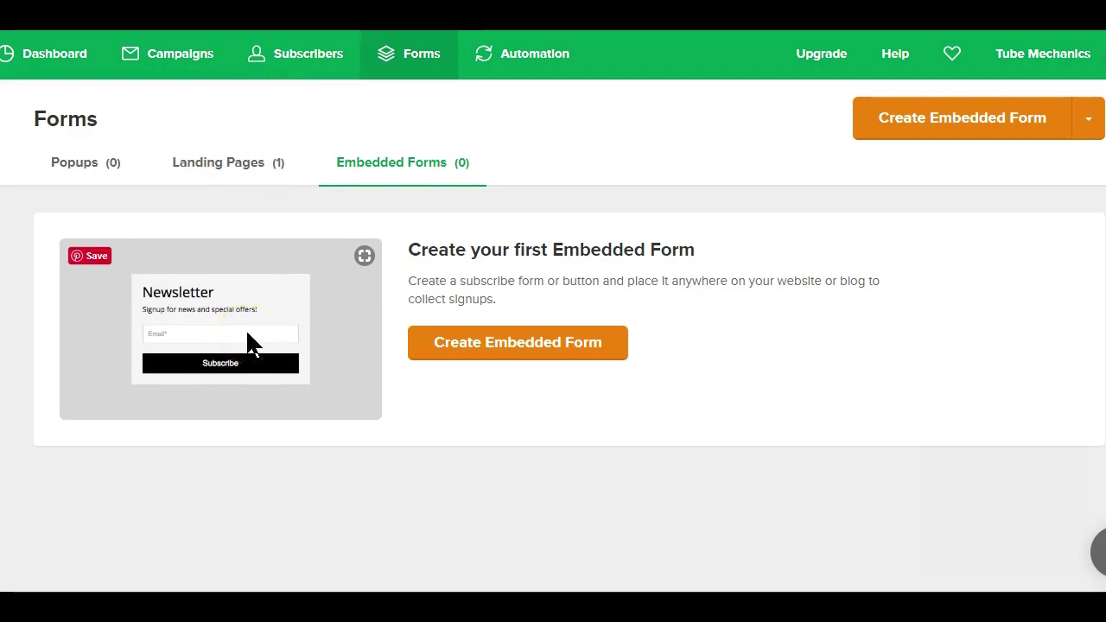
- Start a new embedded form named 'Test' and save and continue
click(499, 345)
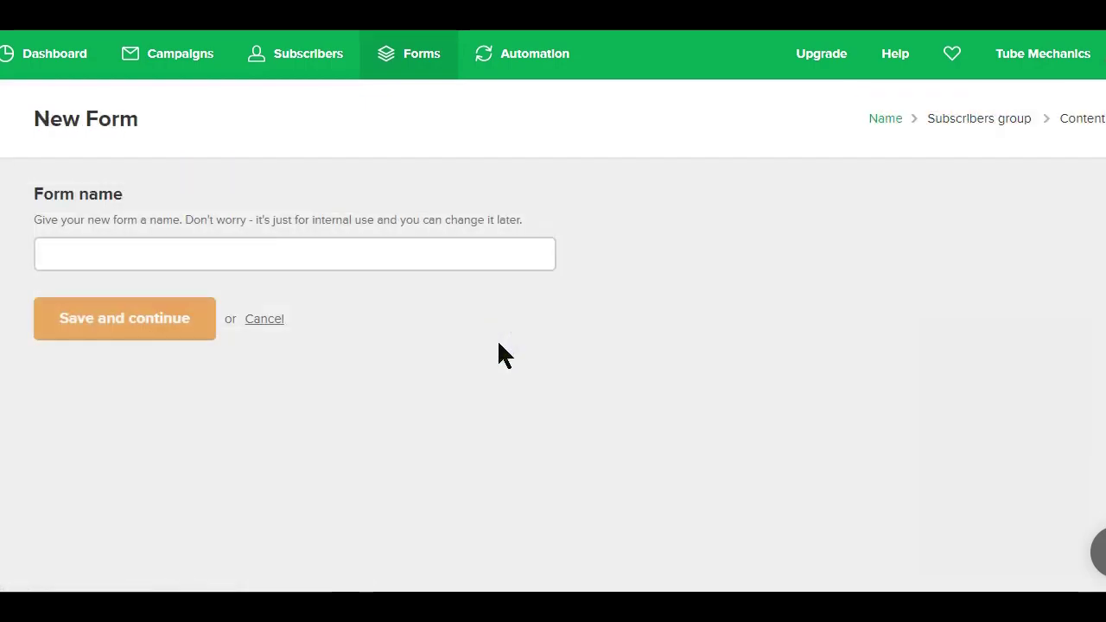
click(163, 259)
text(Test)
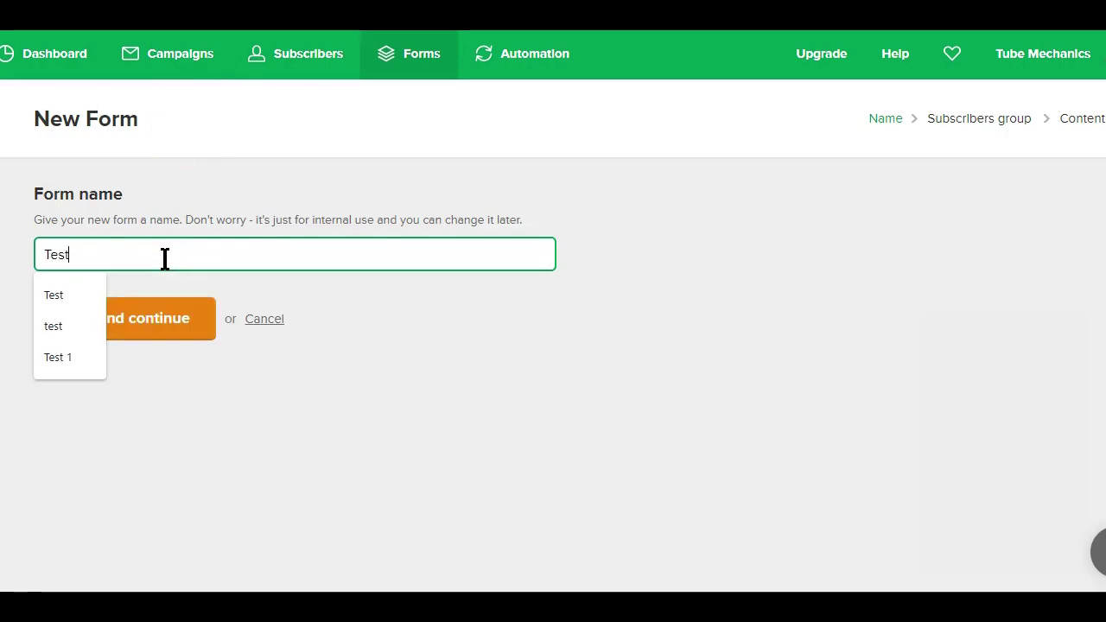
click(371, 322)
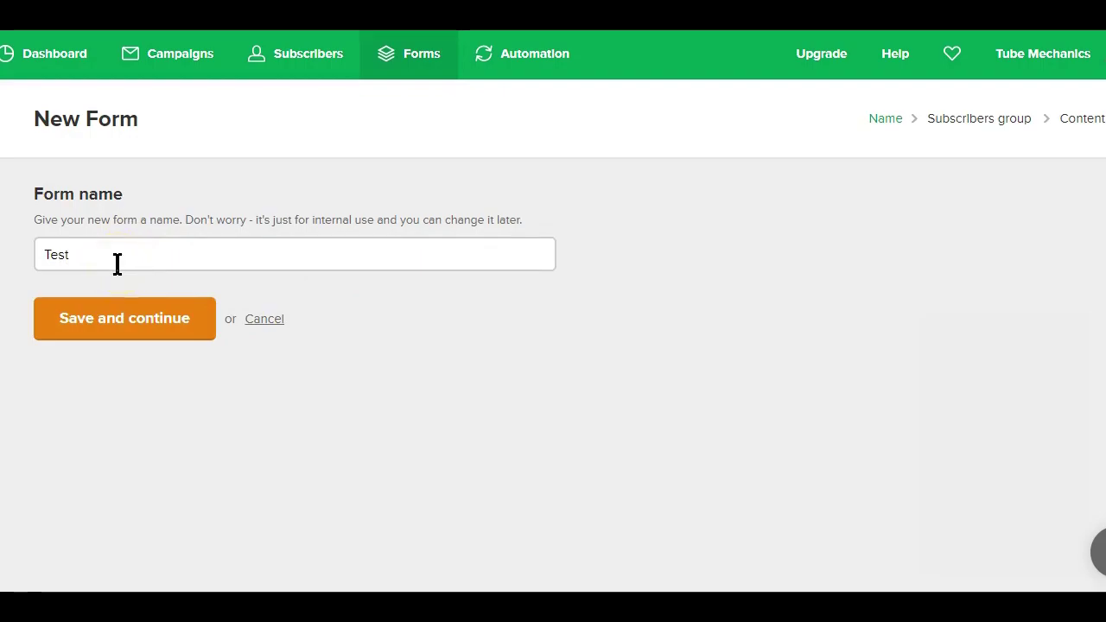
click(158, 265)
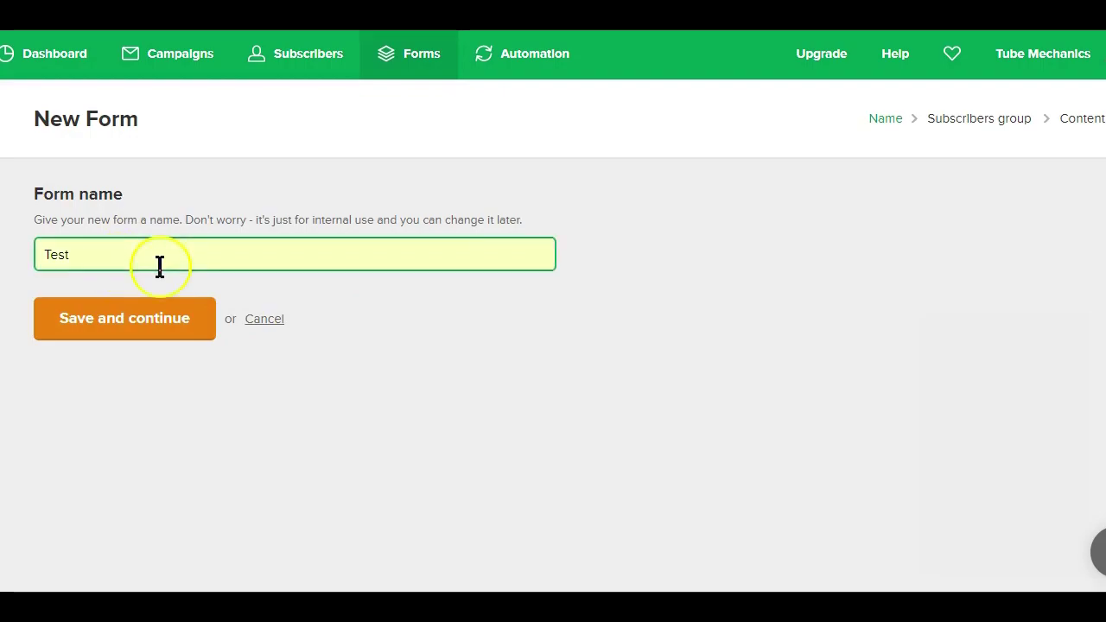
click(166, 316)
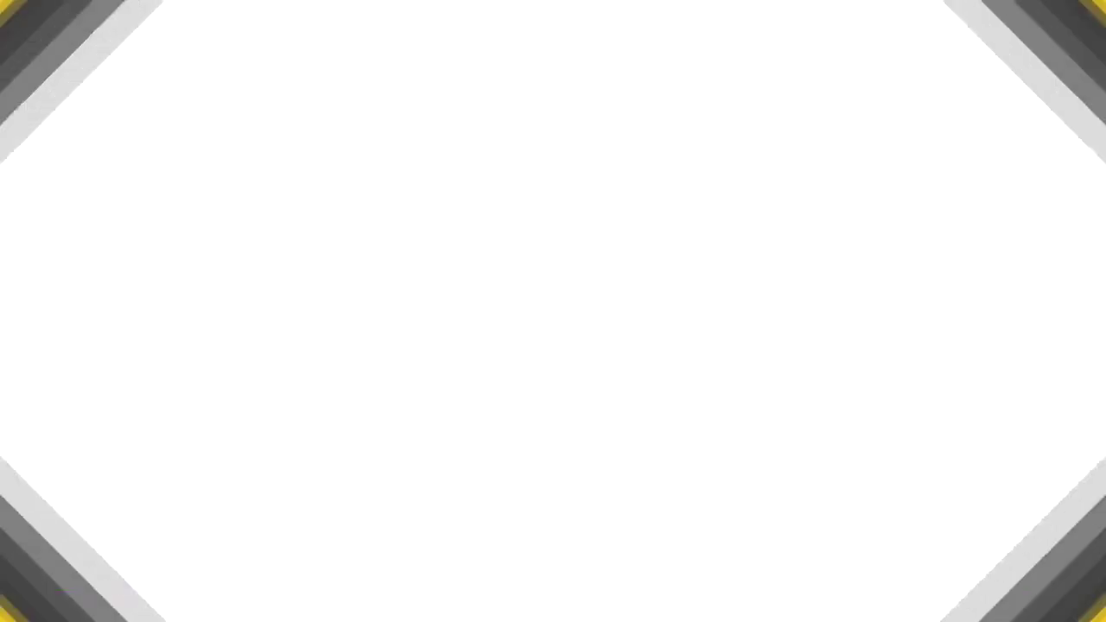
- Advance to the Select subscriber groups step listing Test (0) and Tube Mechanics (202)
click(220, 152)
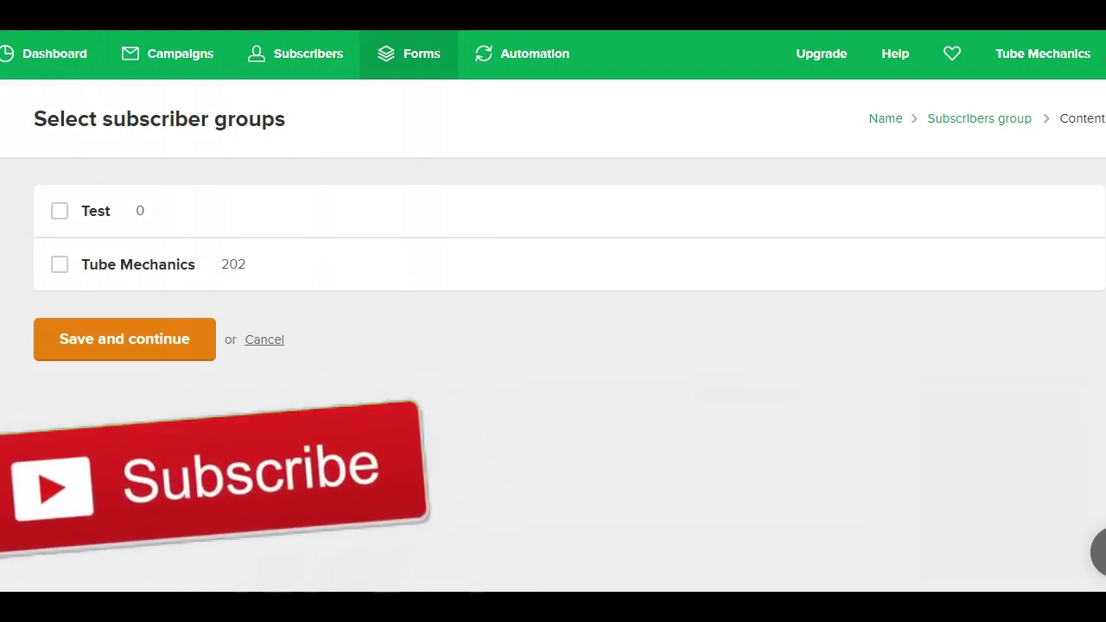
click(291, 70)
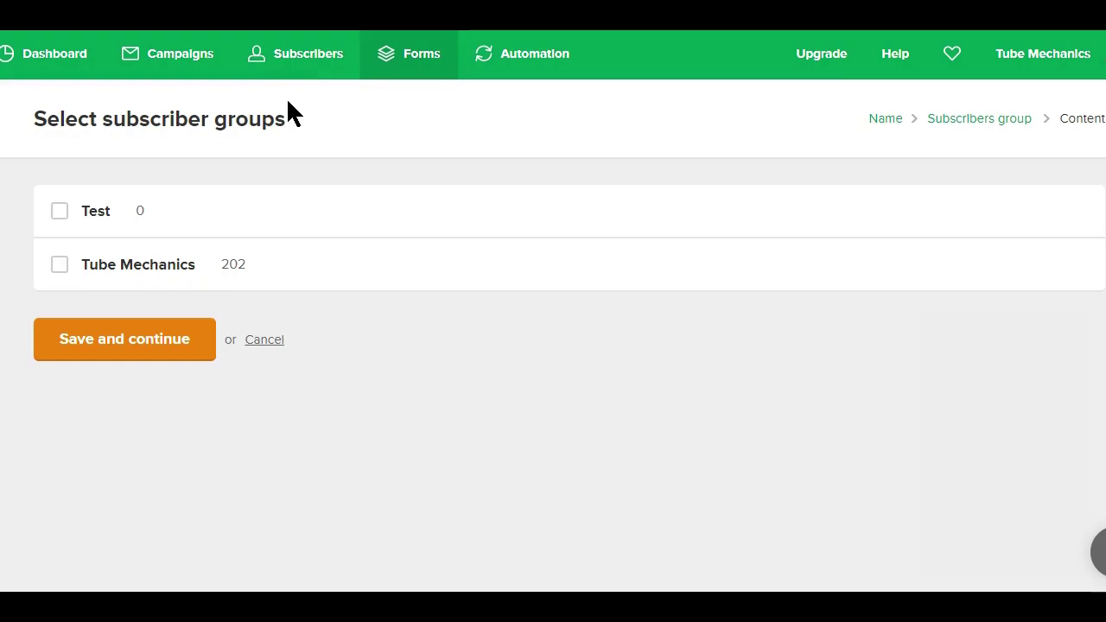
- Create a new subscriber group named 'Test Group'
click(311, 57)
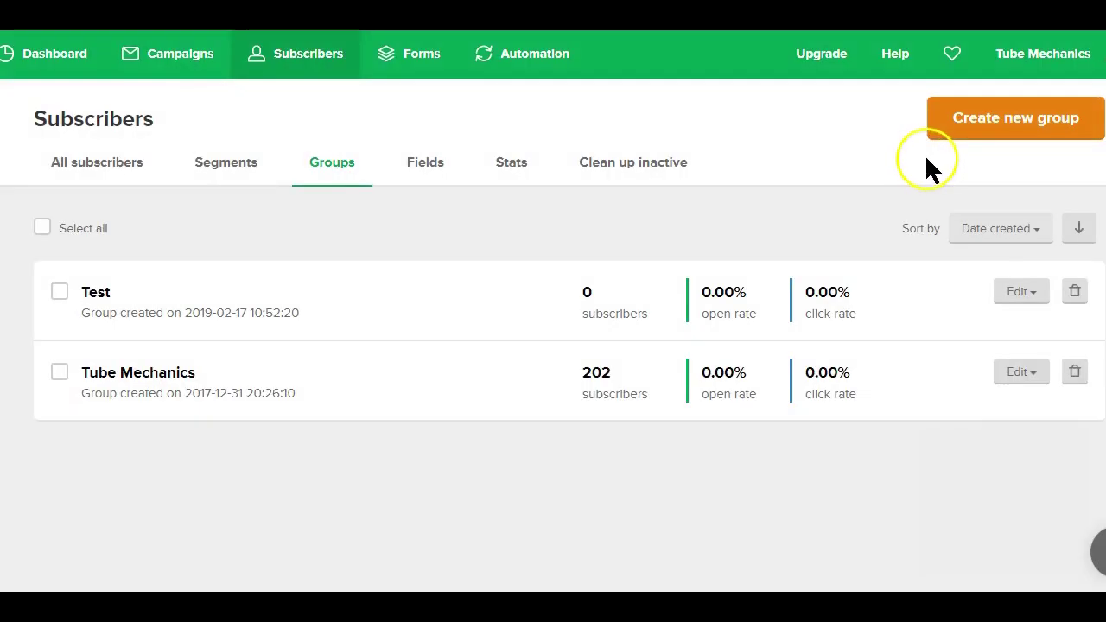
click(962, 127)
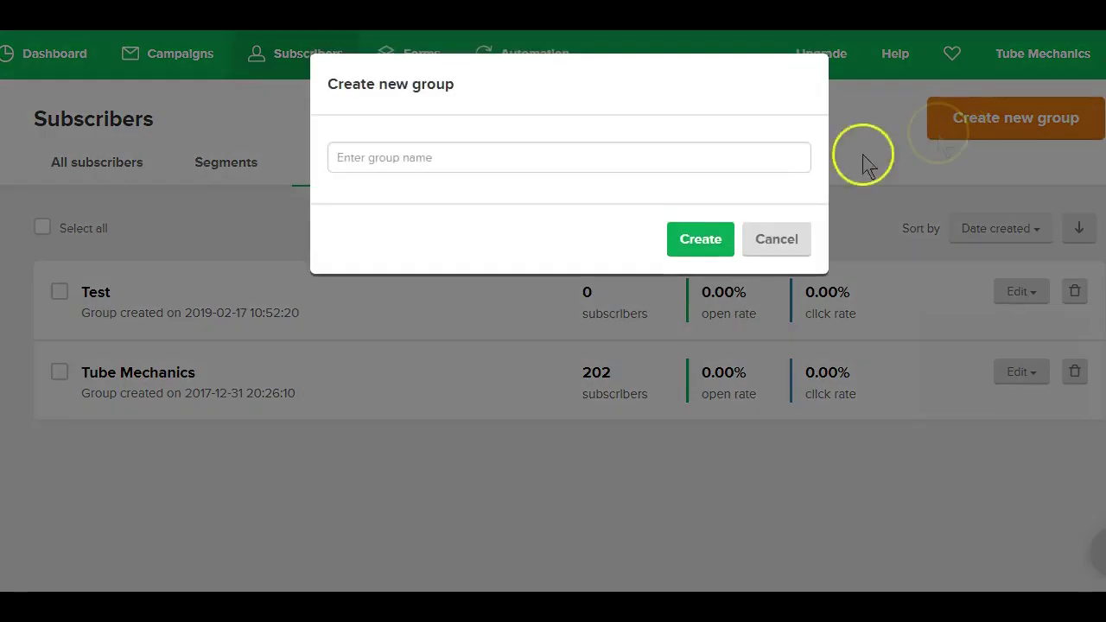
click(571, 161)
text(Test Group)
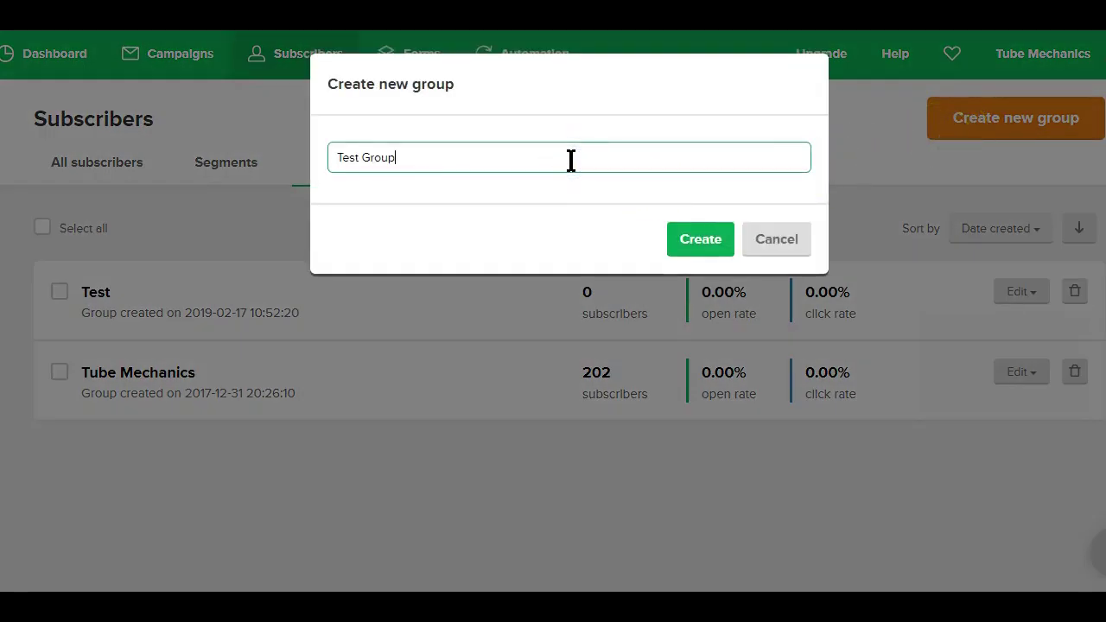
click(713, 247)
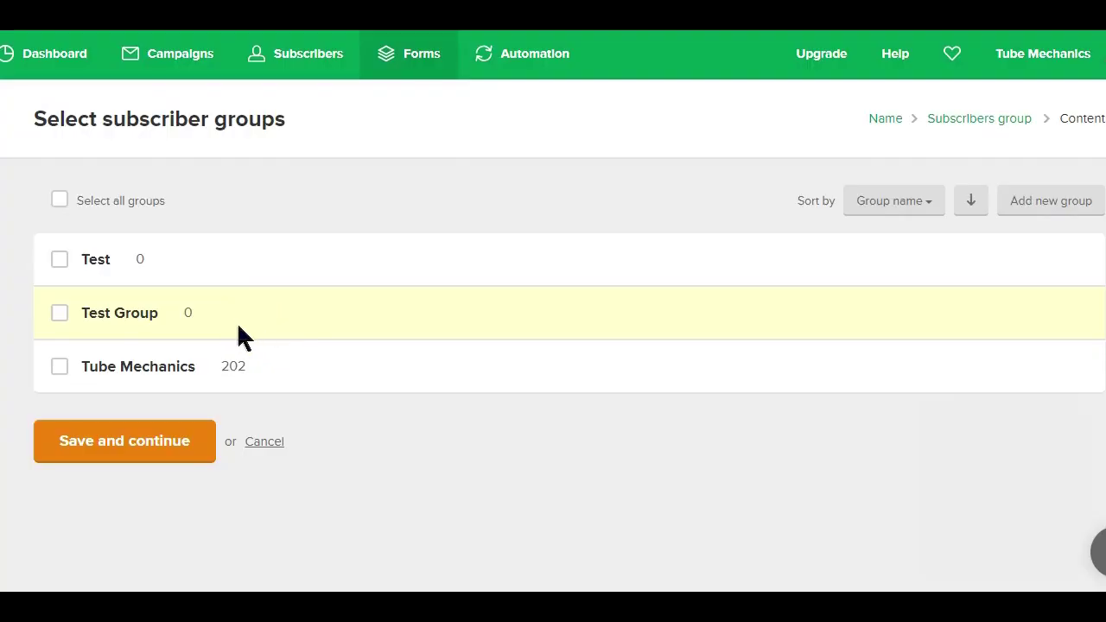
- Tick Test Group as the form's signup group and save and continue
click(64, 318)
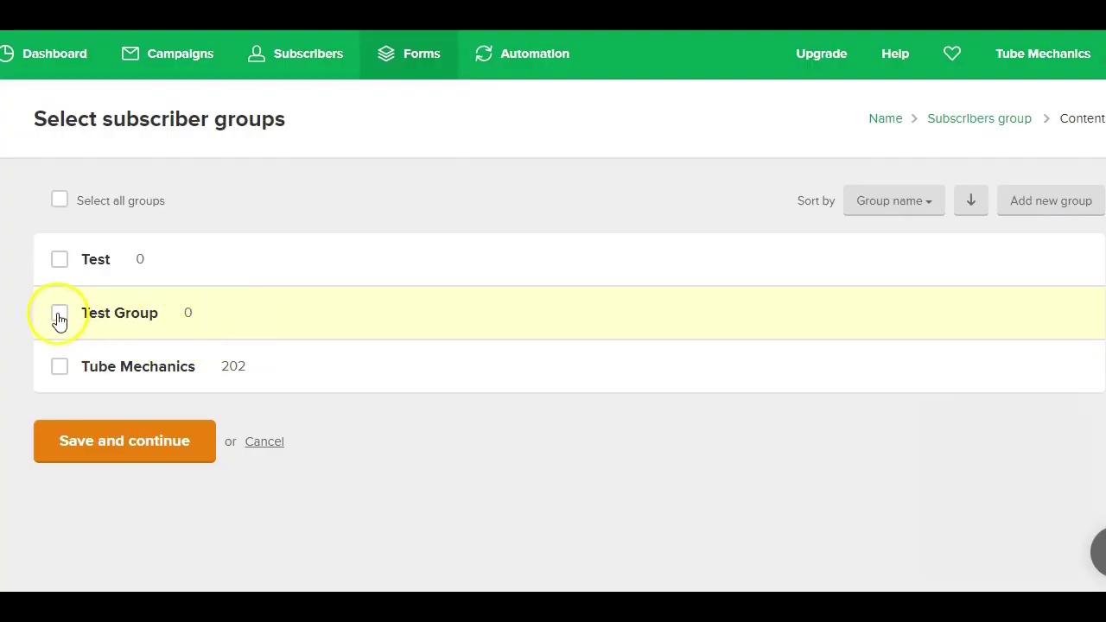
click(59, 316)
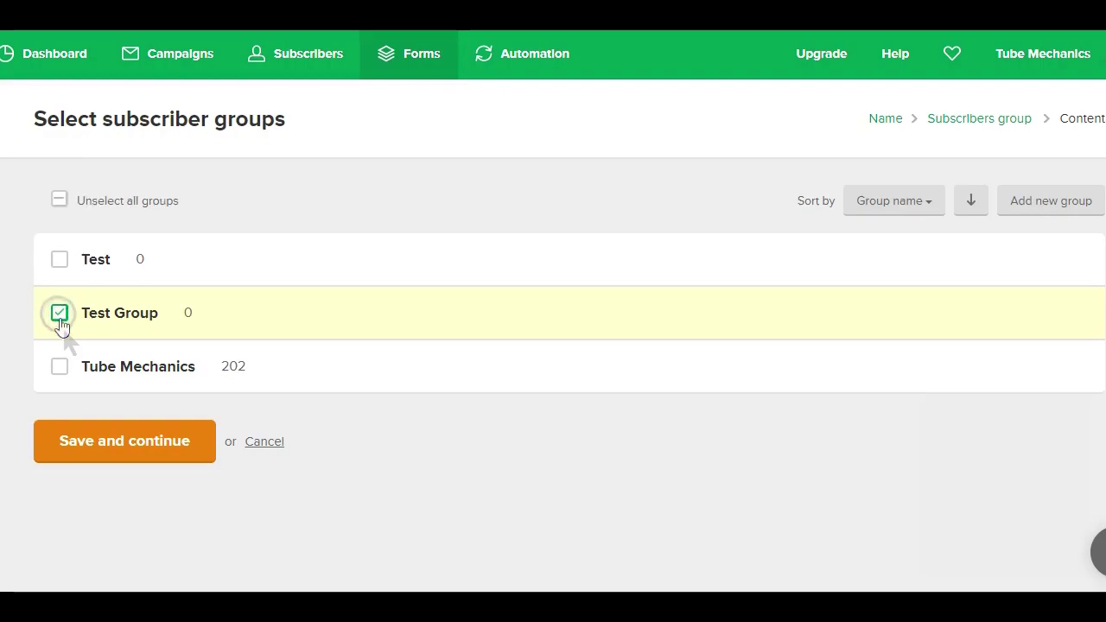
click(117, 453)
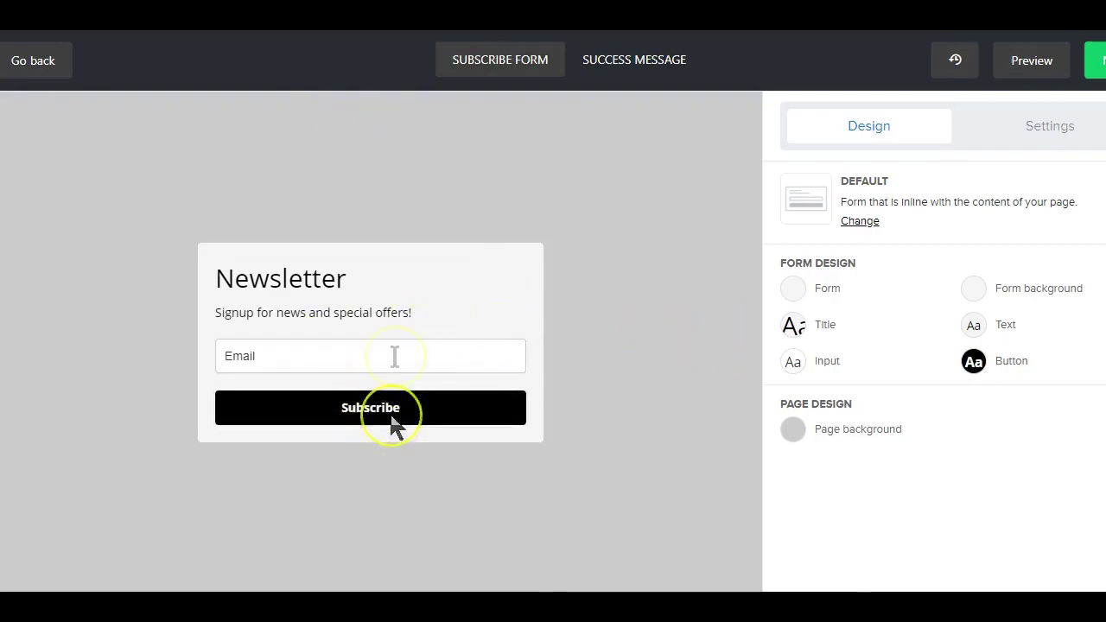
- Change the form title to 'Get Your Free Access' and description to 'Enter your Name and Email for the Proven Steps'
click(355, 287)
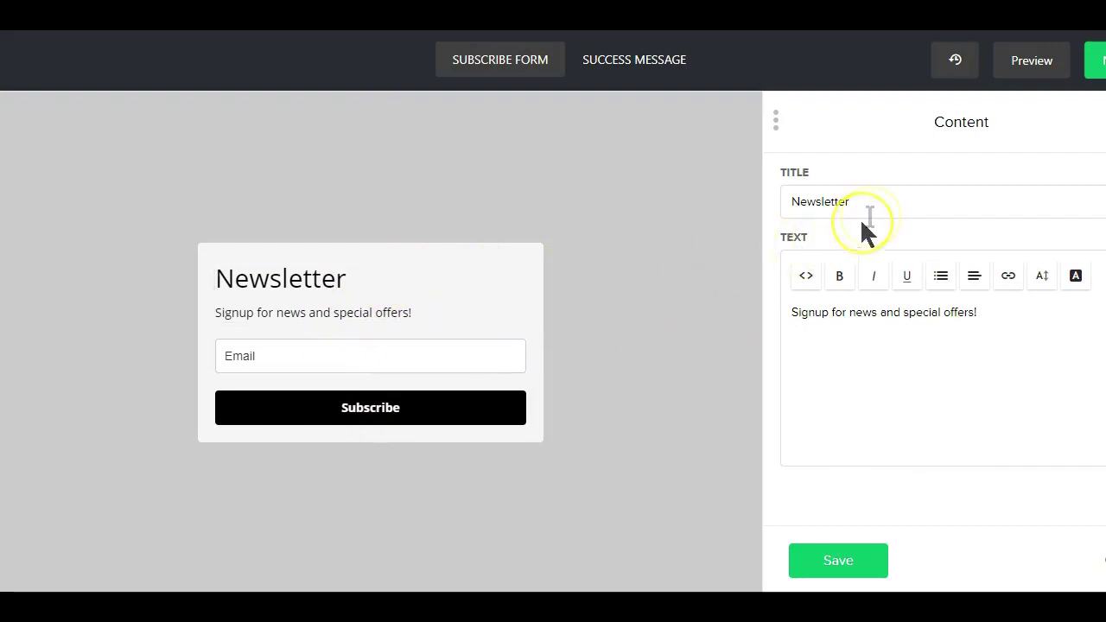
drag(873, 204, 767, 202)
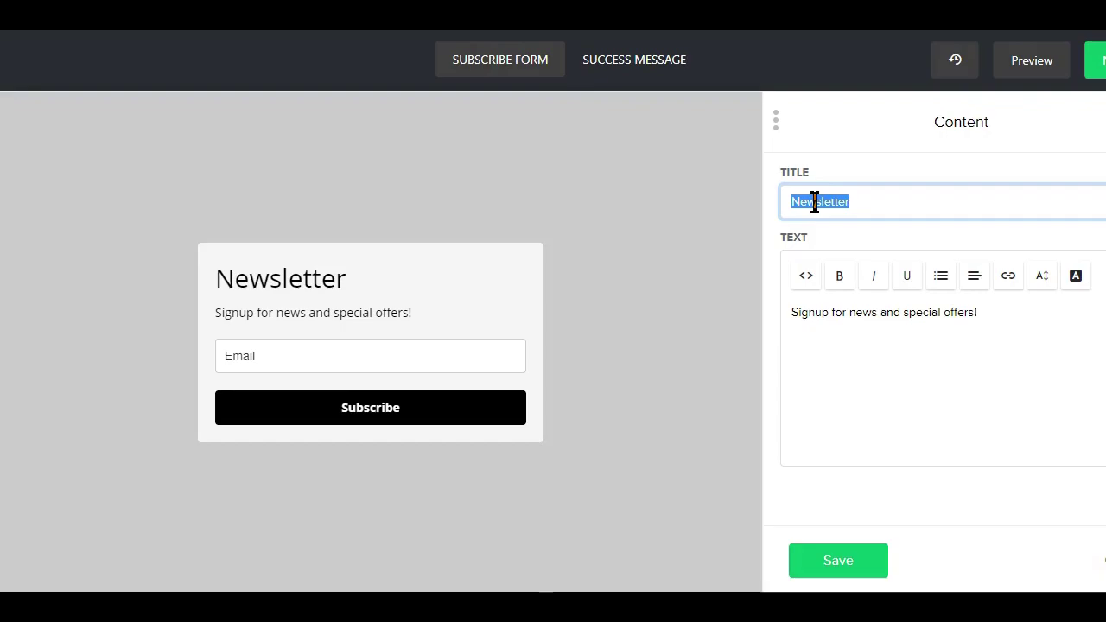
text(How to get your first 200 email list subscribers with $0 as a beginner)
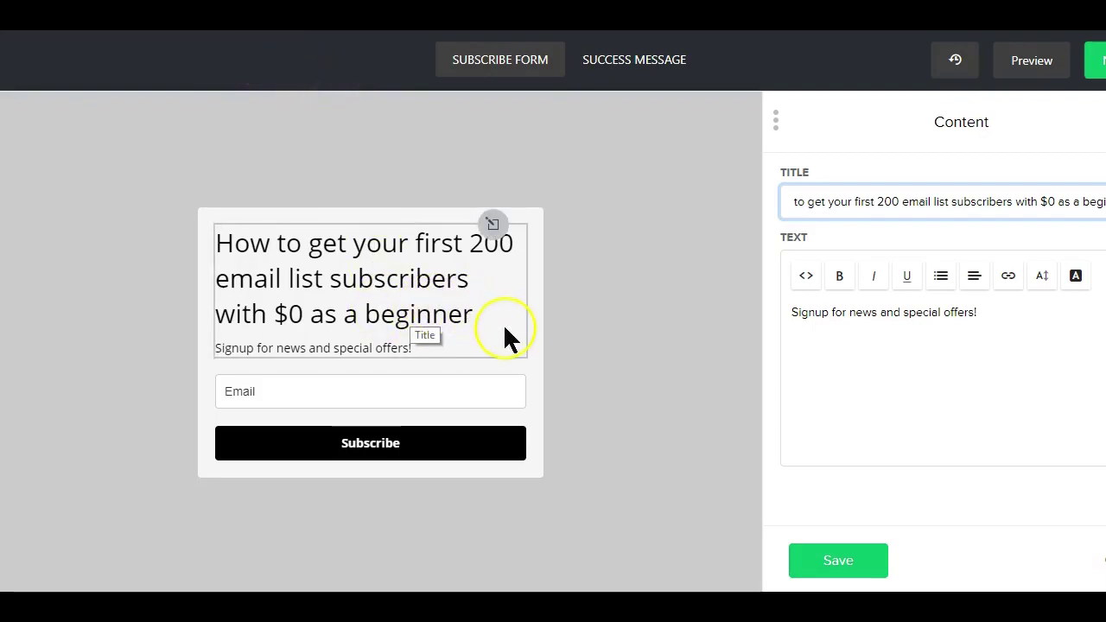
triple_click(782, 207)
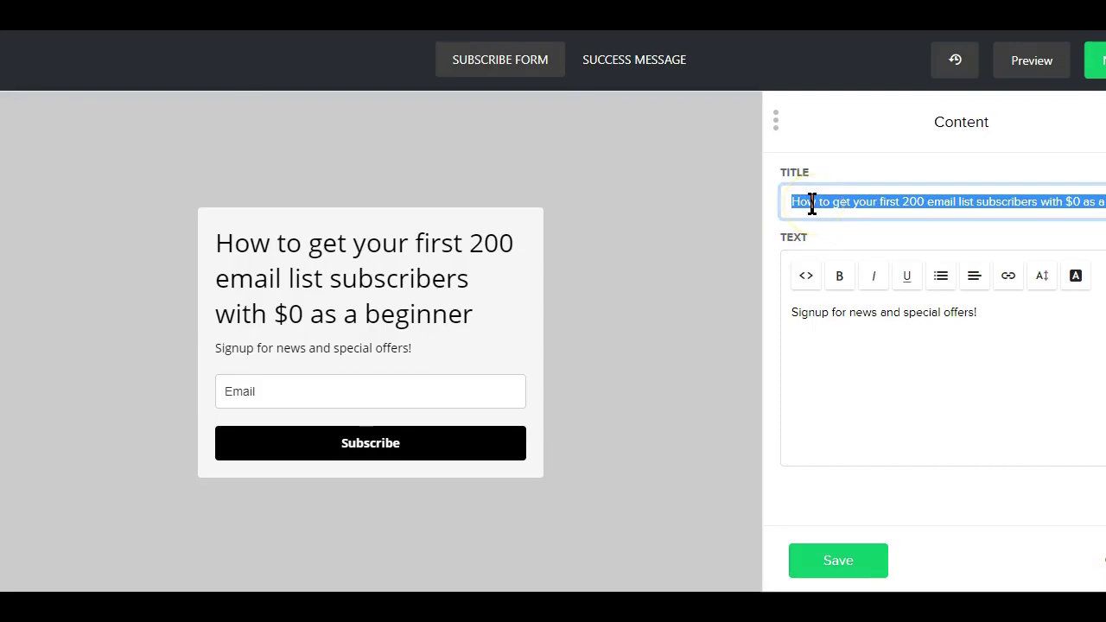
text(Get Your Free Access)
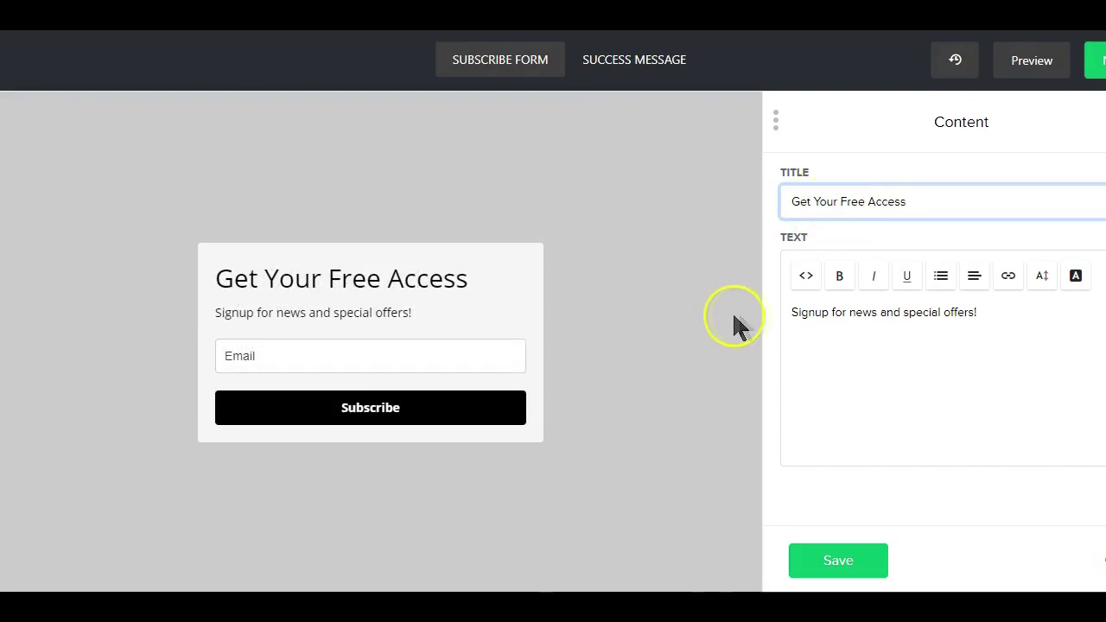
drag(792, 311, 991, 307)
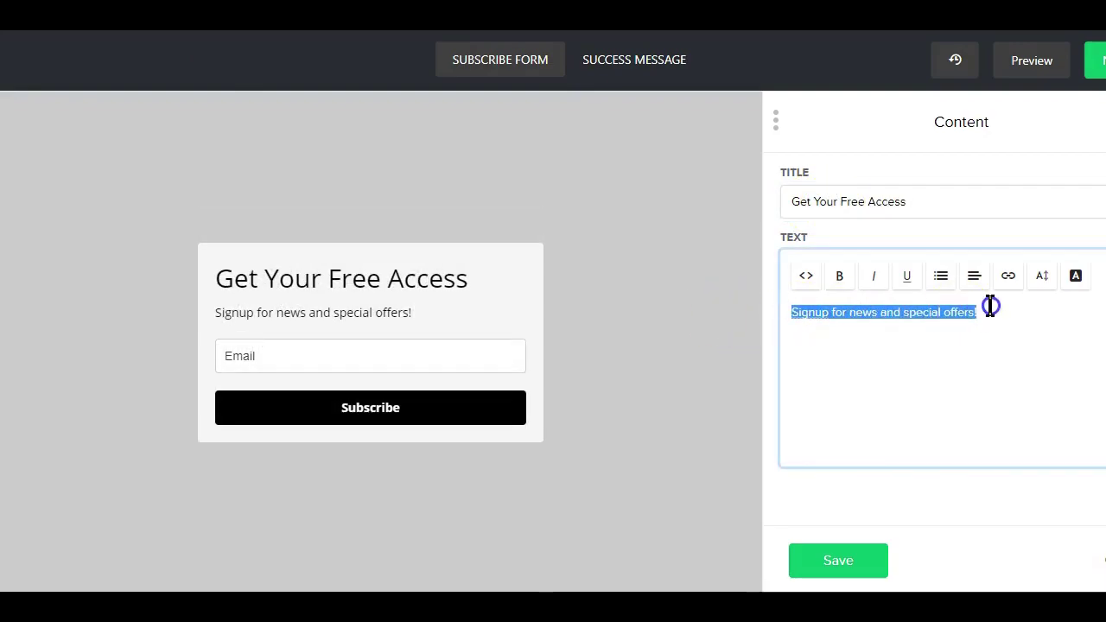
text(Enter your Name and Email for the Proven Steps)
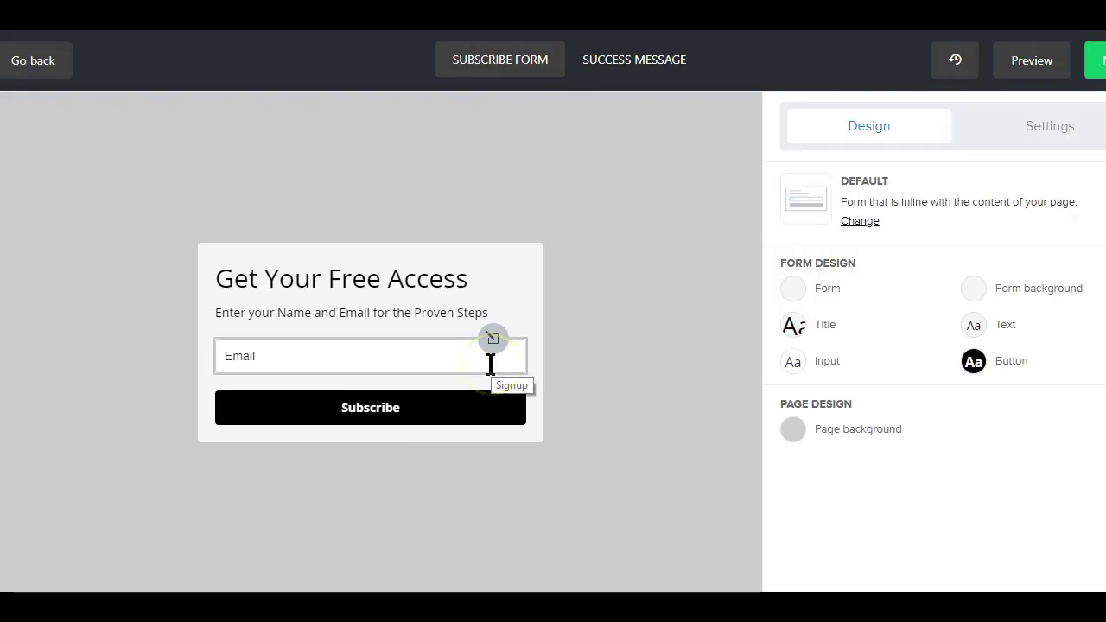
- Turn the first field into a required Name field, add Email below it, and save
click(344, 349)
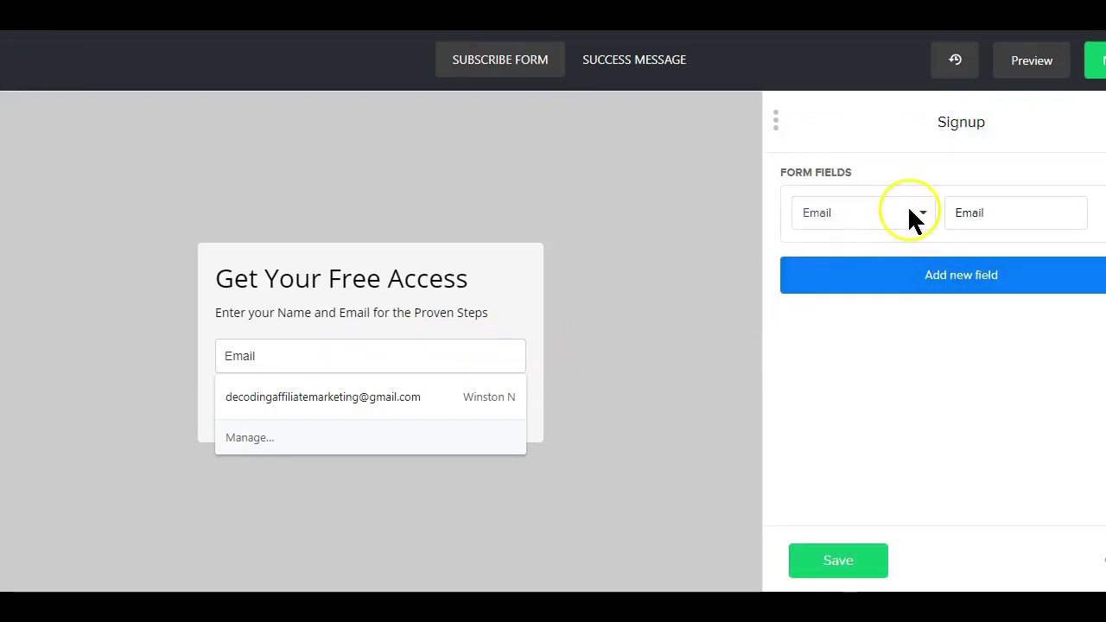
click(912, 215)
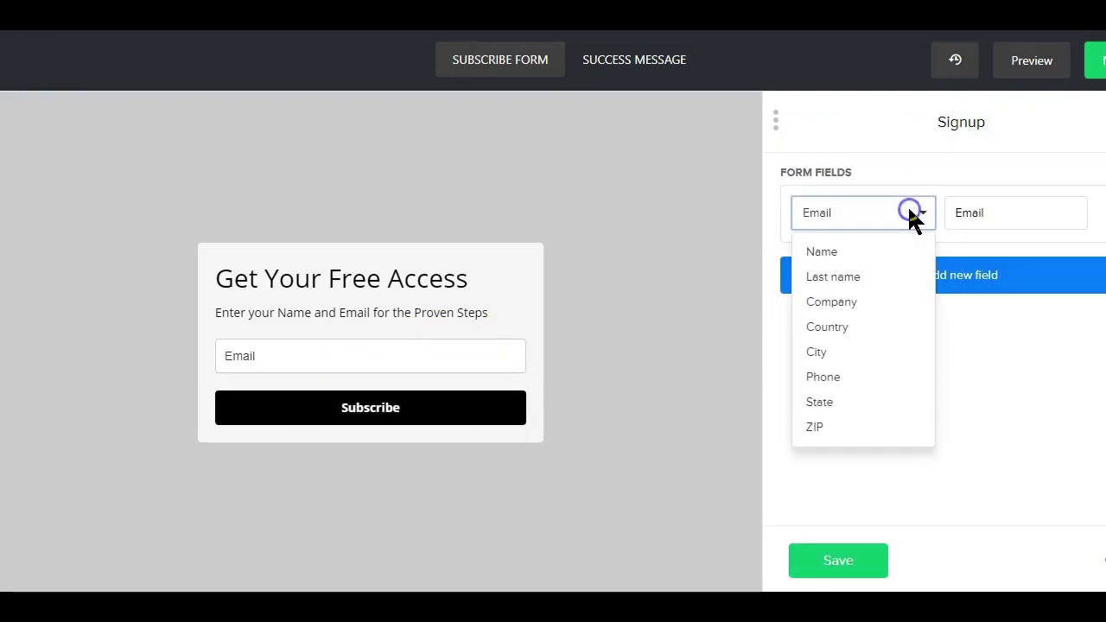
click(834, 251)
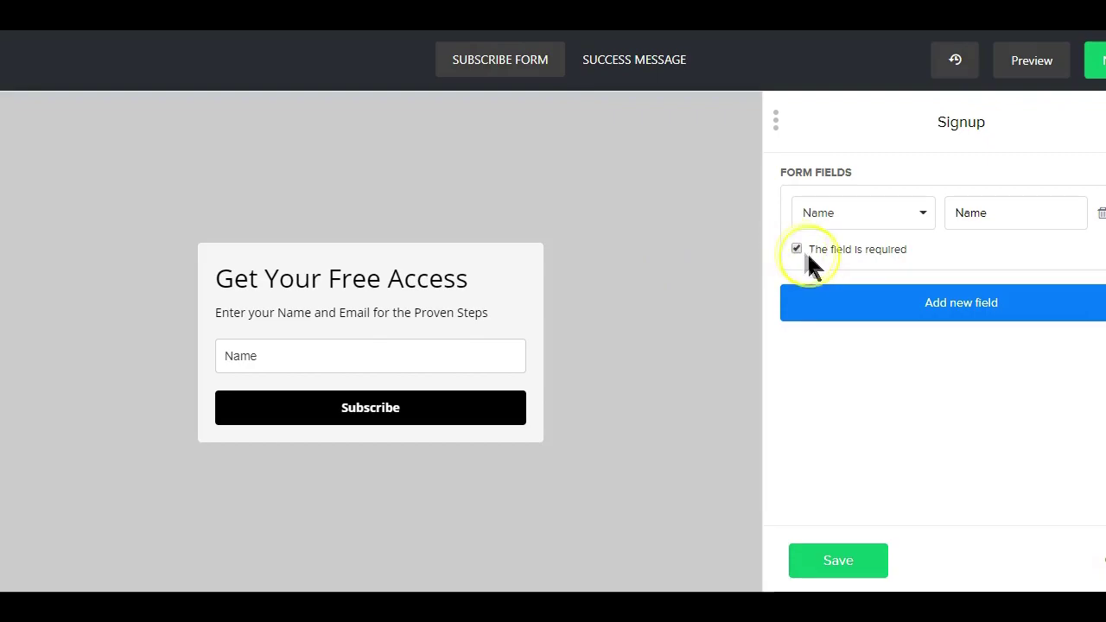
click(902, 303)
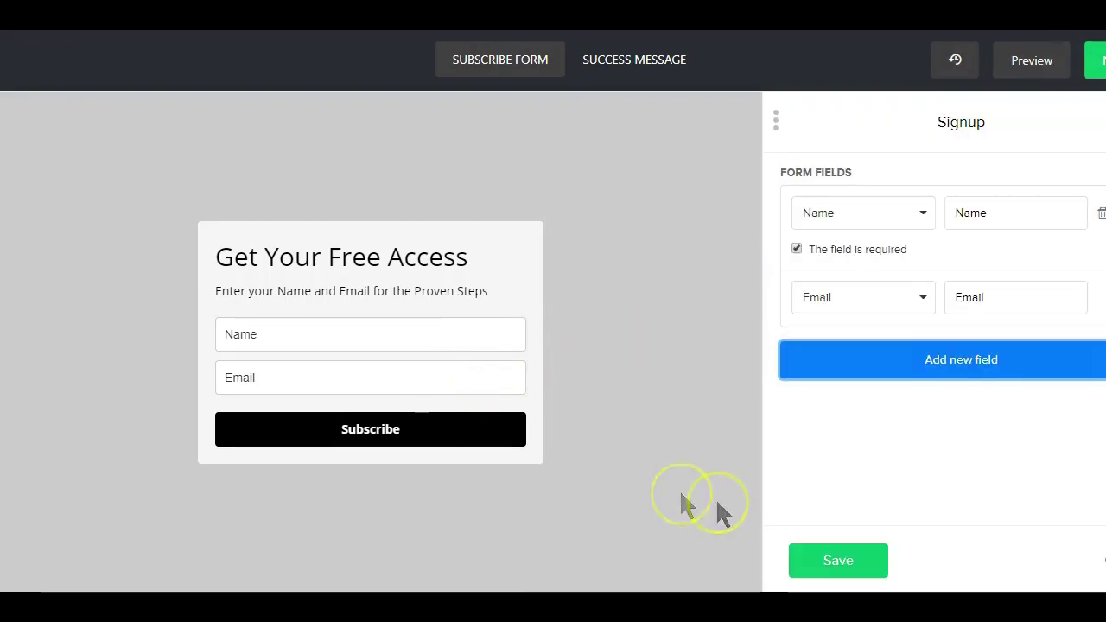
click(821, 558)
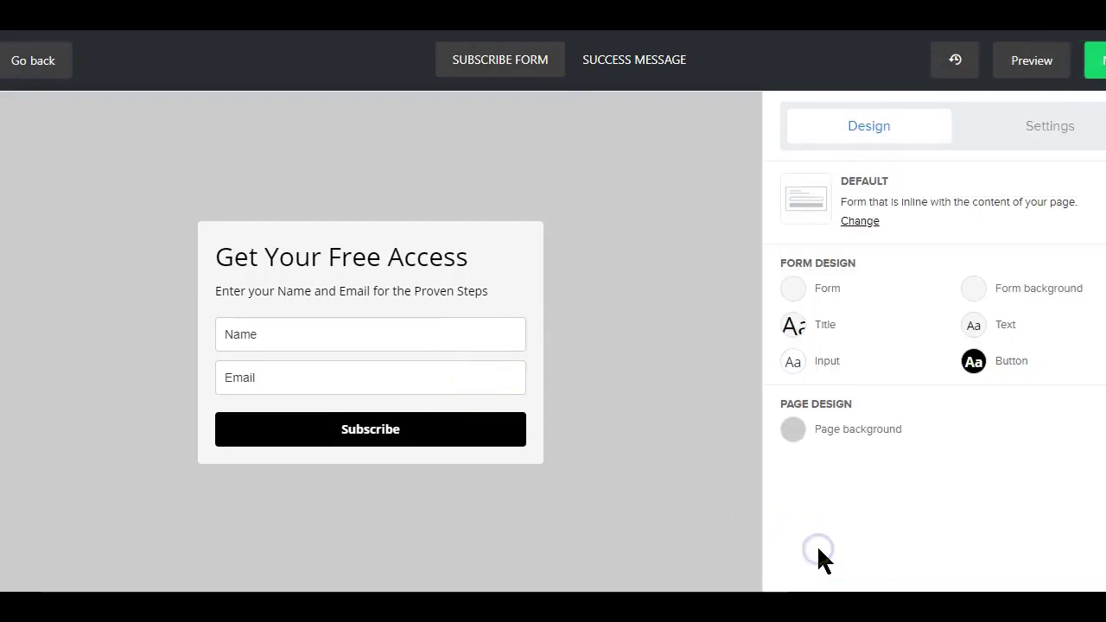
- Replace the Subscribe button label with 'Get My Free Copy' and save
click(370, 442)
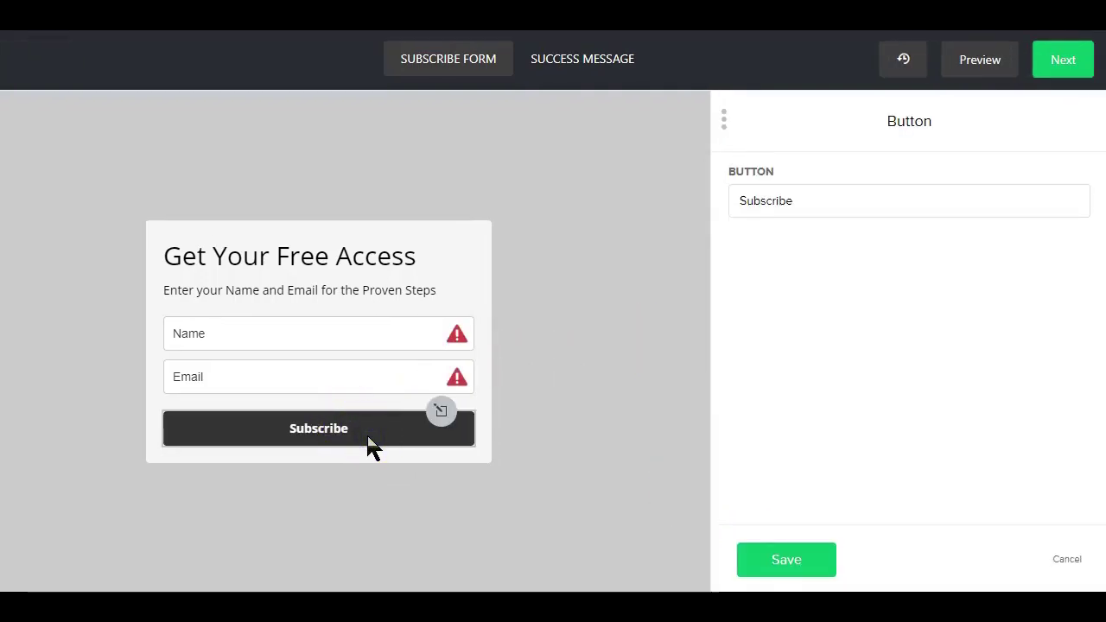
drag(829, 201, 706, 201)
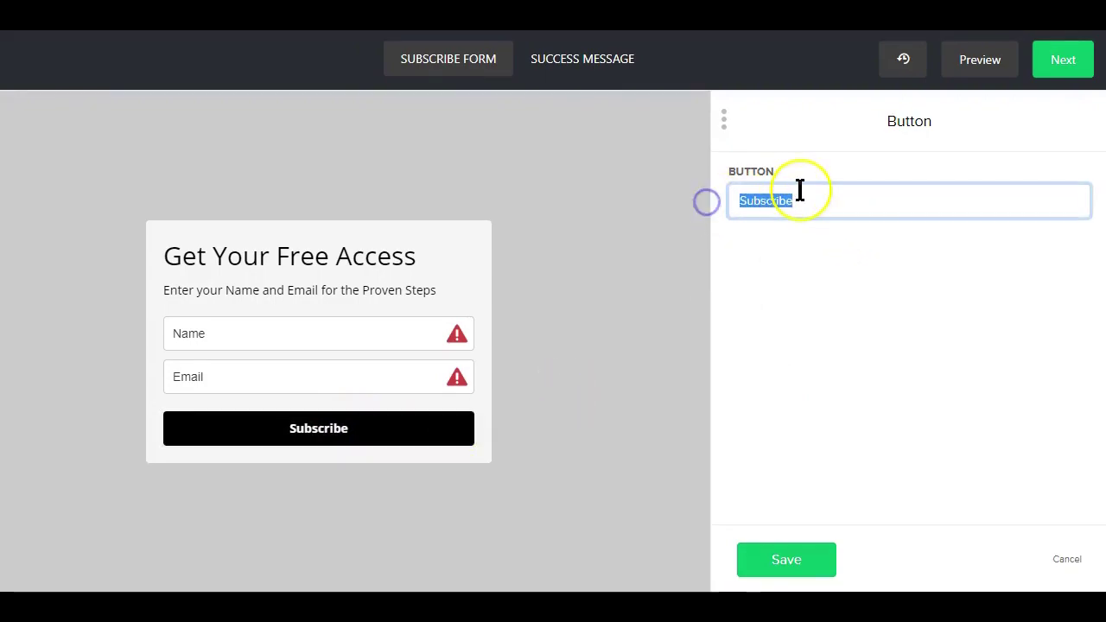
text(Get My Free Copy)
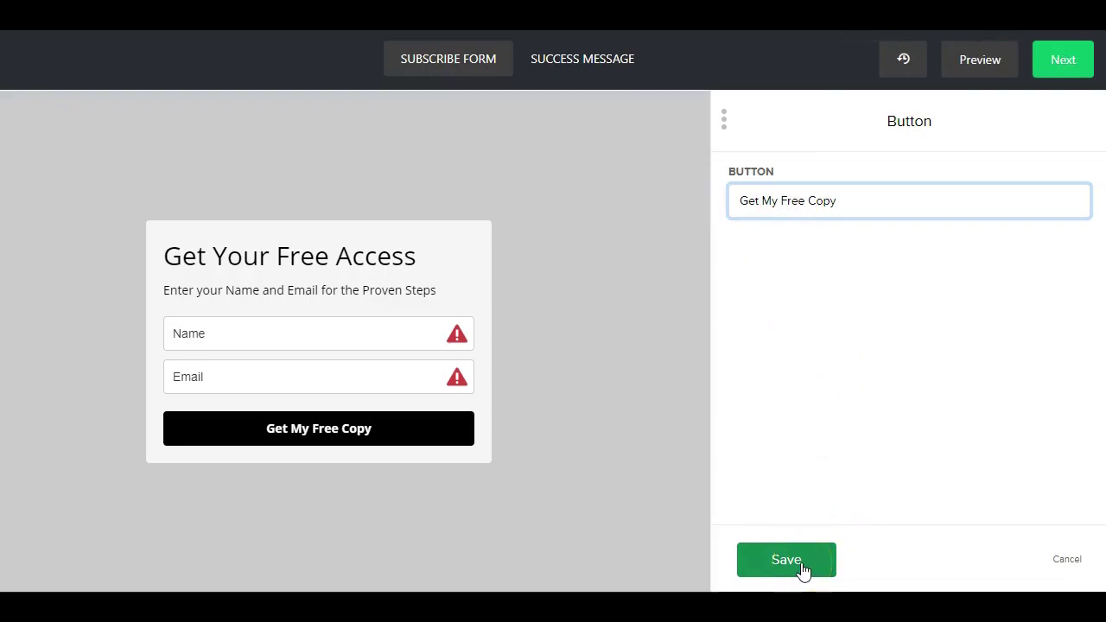
click(802, 567)
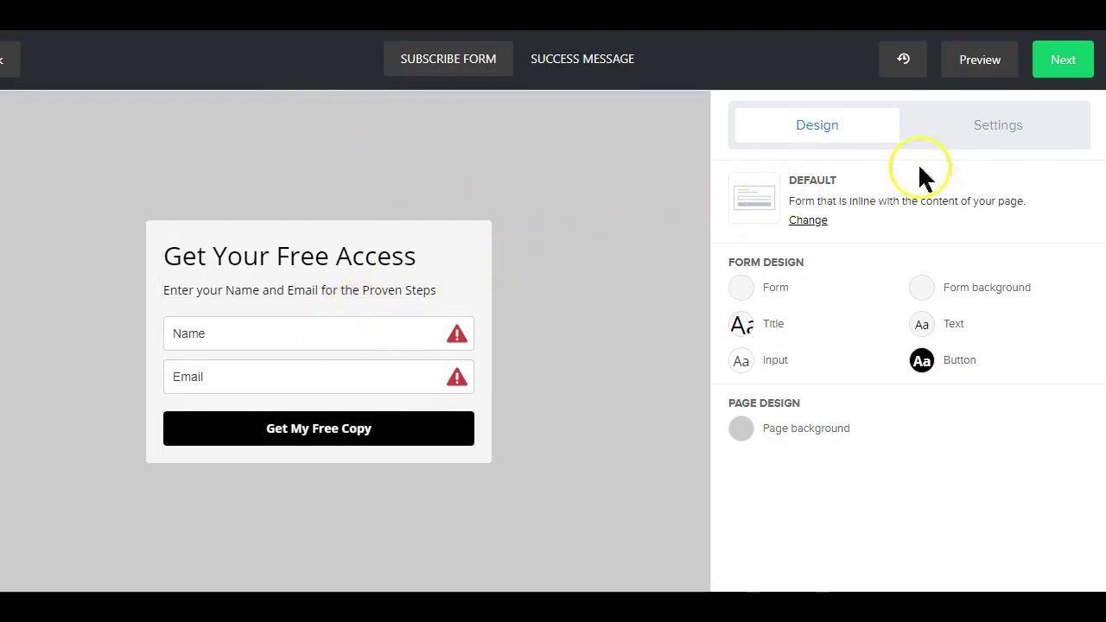
- Go to the form's overview, show the HTML embed code, and copy it to the clipboard
click(1067, 62)
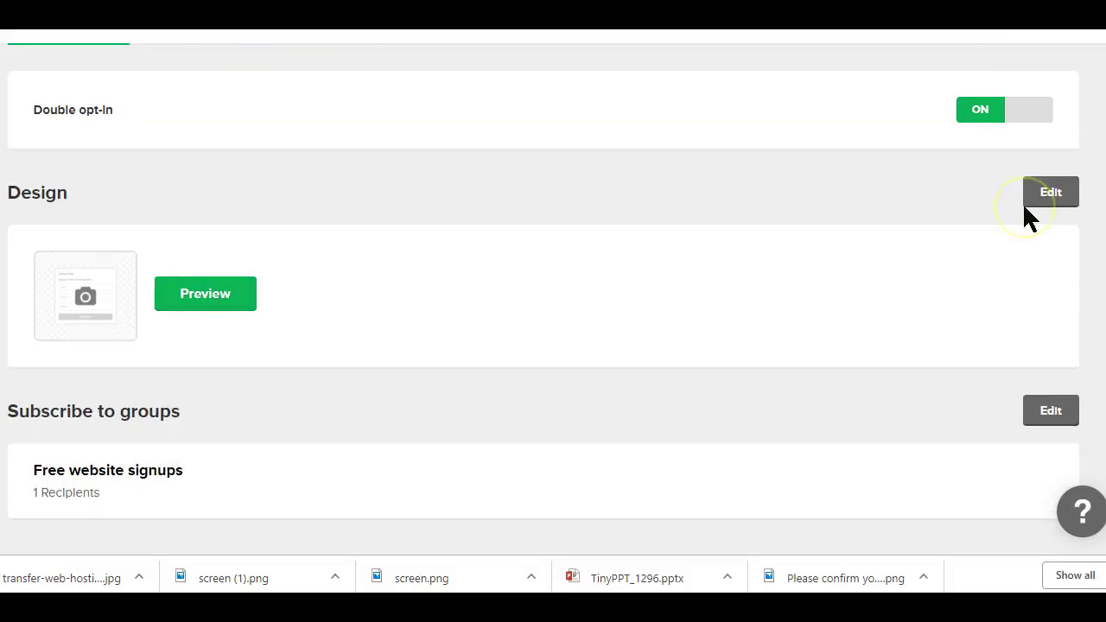
scroll(1024, 208, down, 6)
scroll(1025, 212, down, 1)
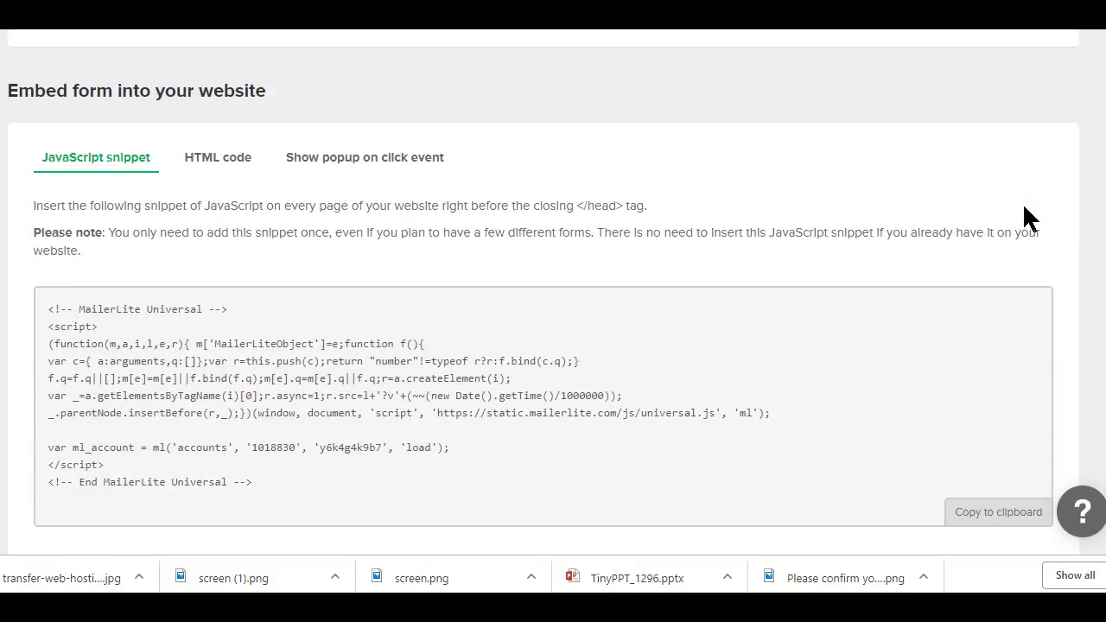
click(223, 159)
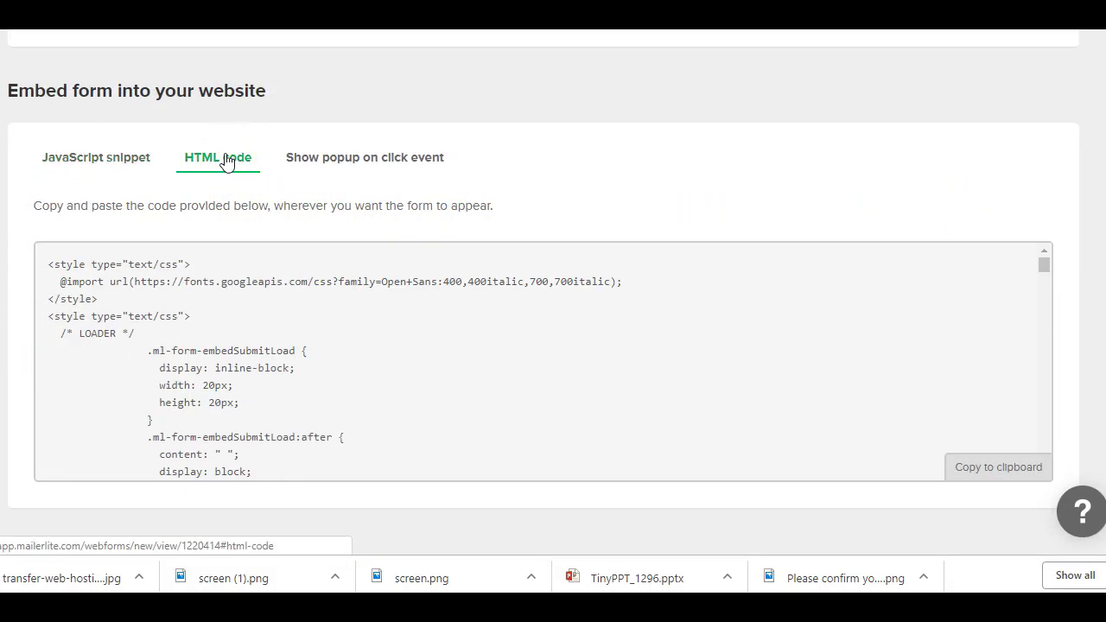
click(989, 471)
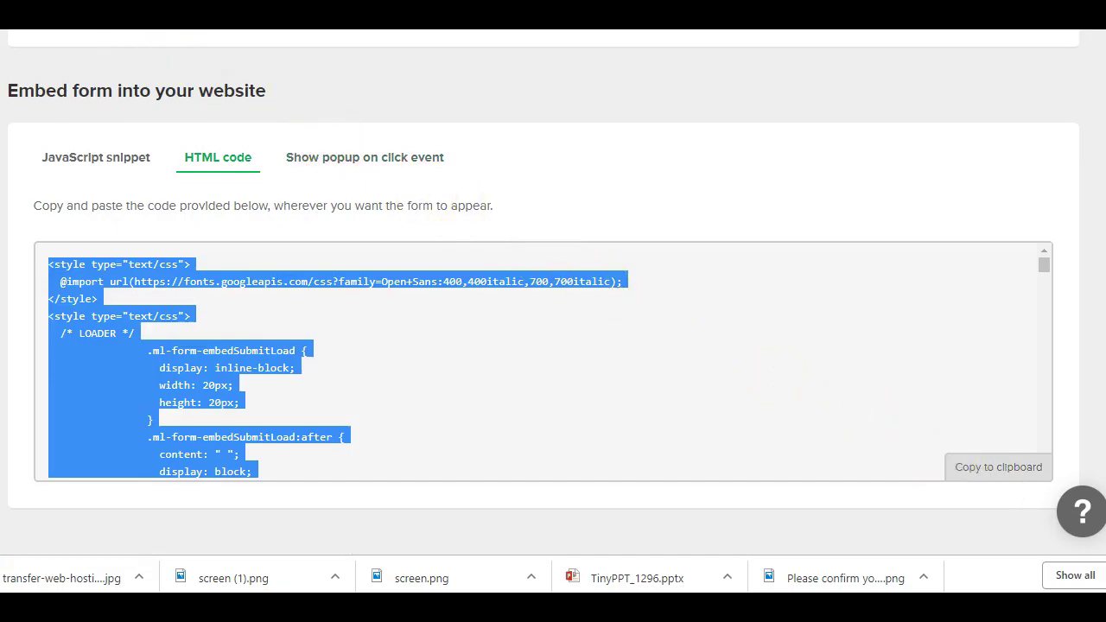